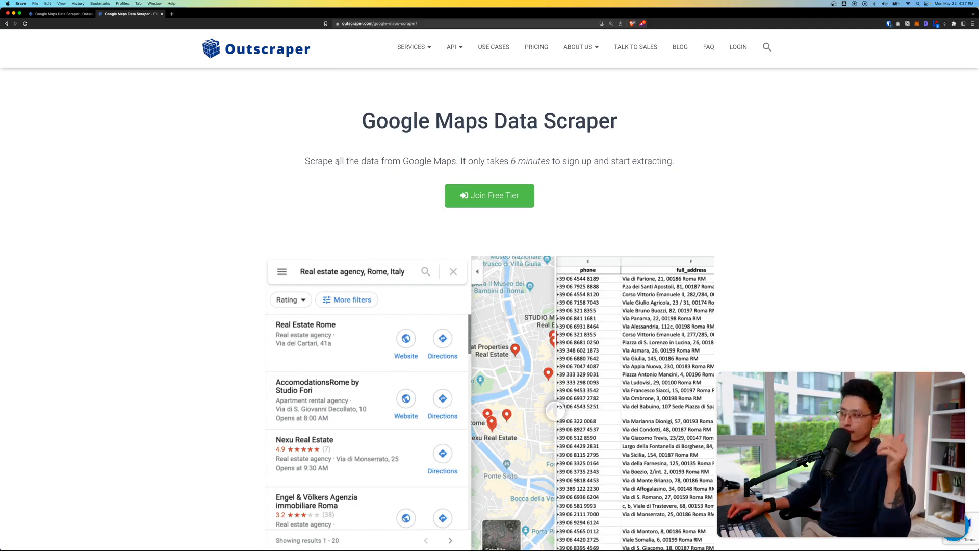
Step: Go to the Google Maps Data Scraper form in the Outscraper dashboard and set the category to restaurant
key(super+1)
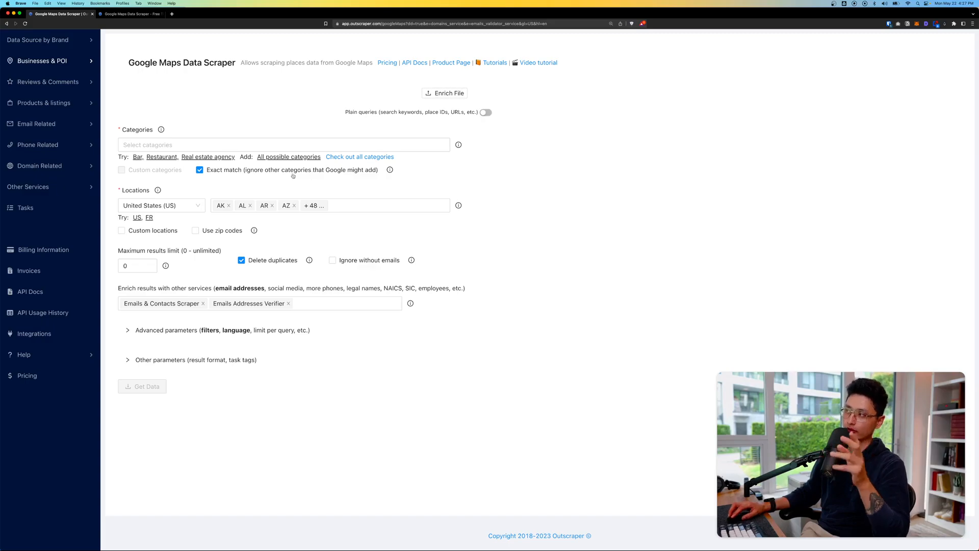
mouse_move(25, 65)
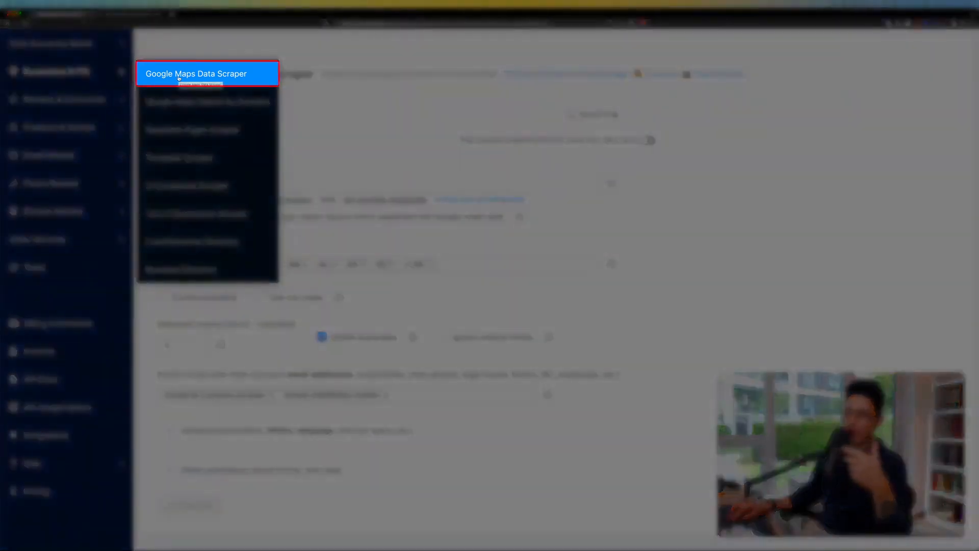
click(179, 78)
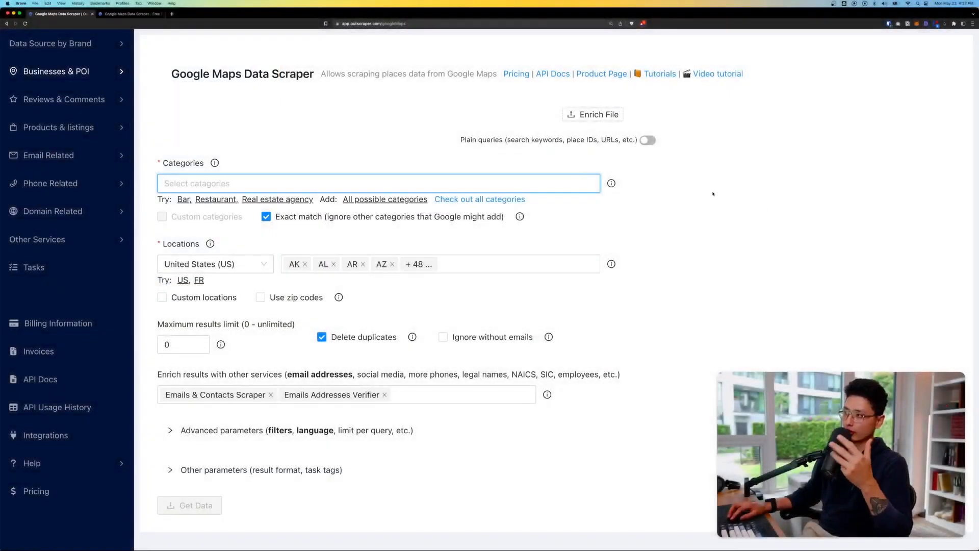
text(restaur)
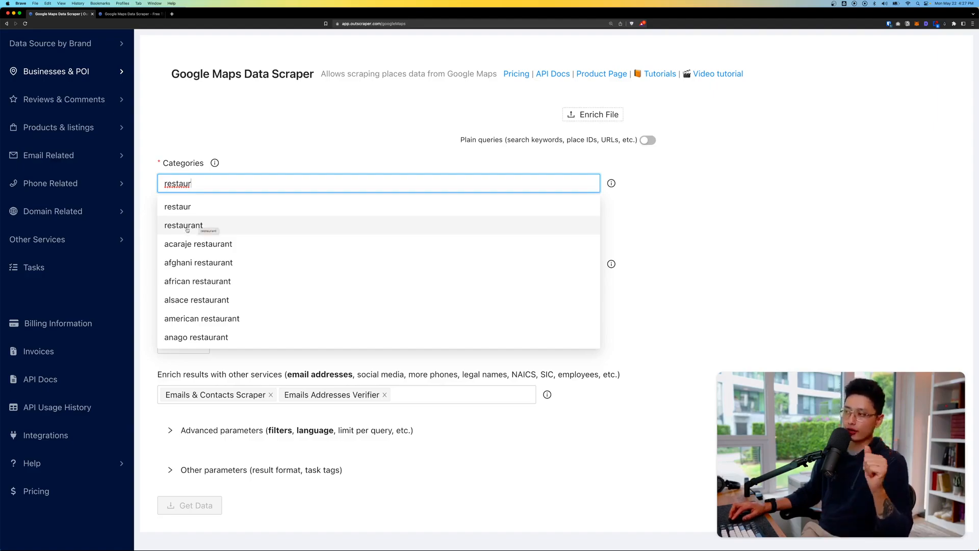
click(185, 228)
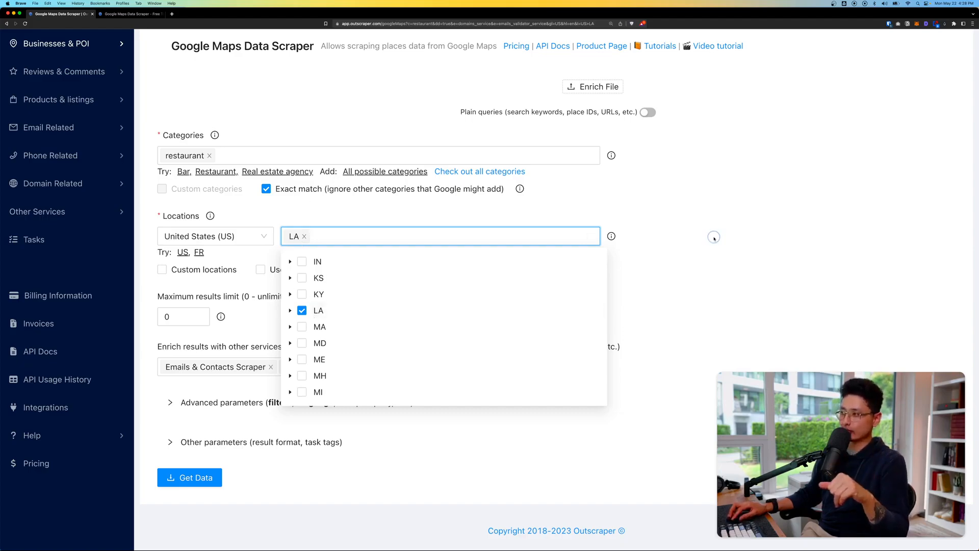
Step: Enable zip codes for the LA location and set the maximum results limit to 100
click(282, 276)
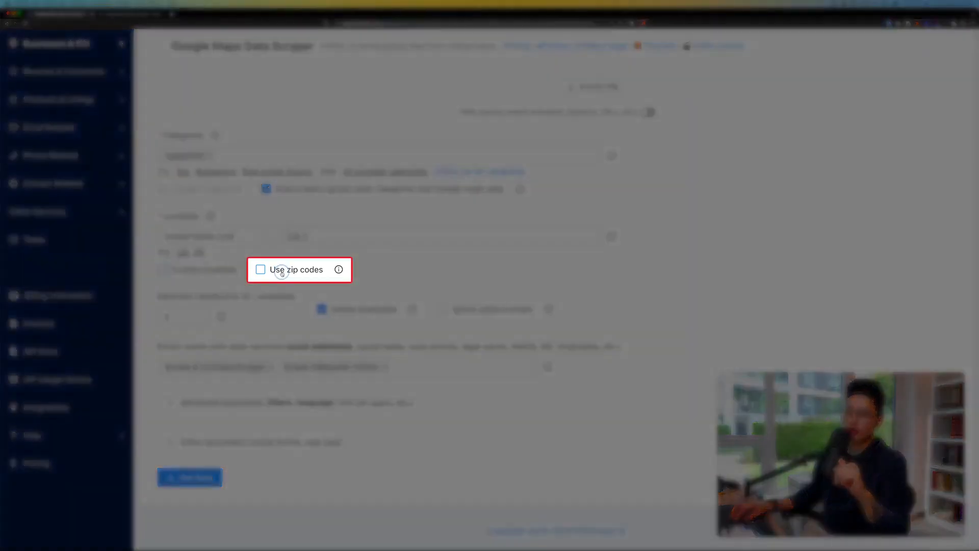
click(282, 275)
mouse_move(339, 269)
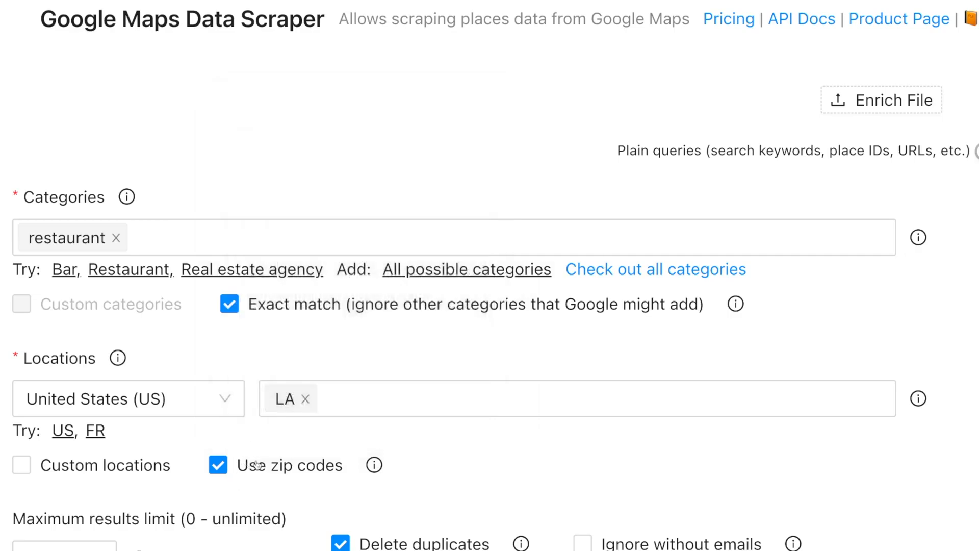
mouse_move(375, 464)
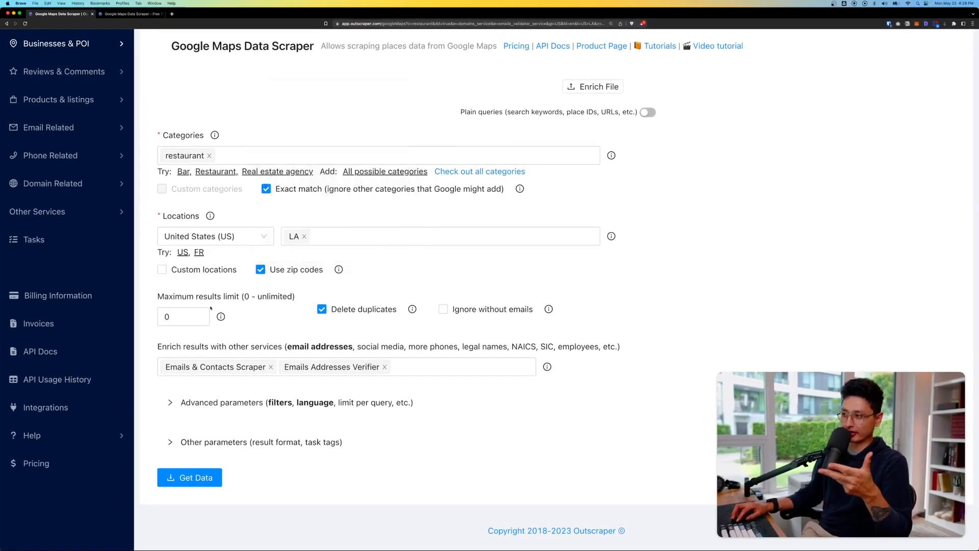
click(186, 316)
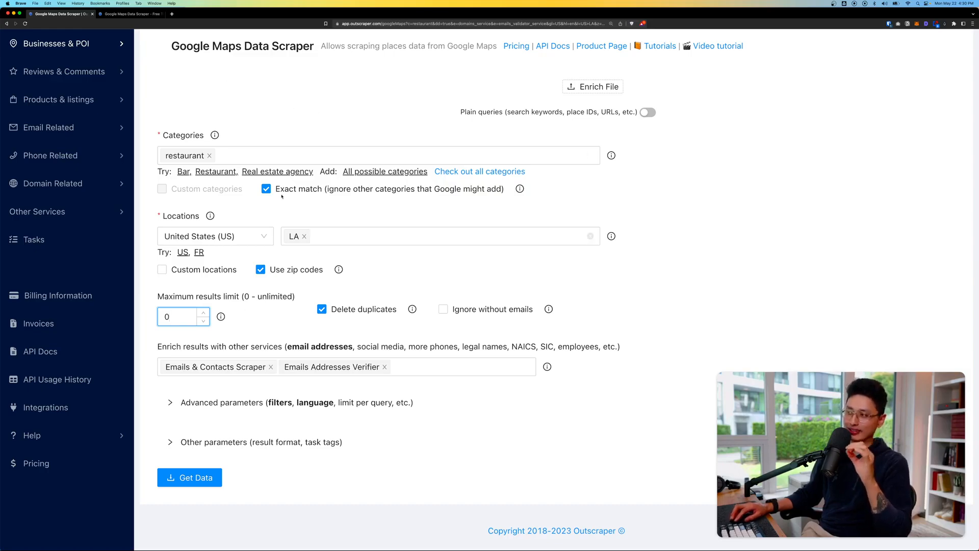
text(100)
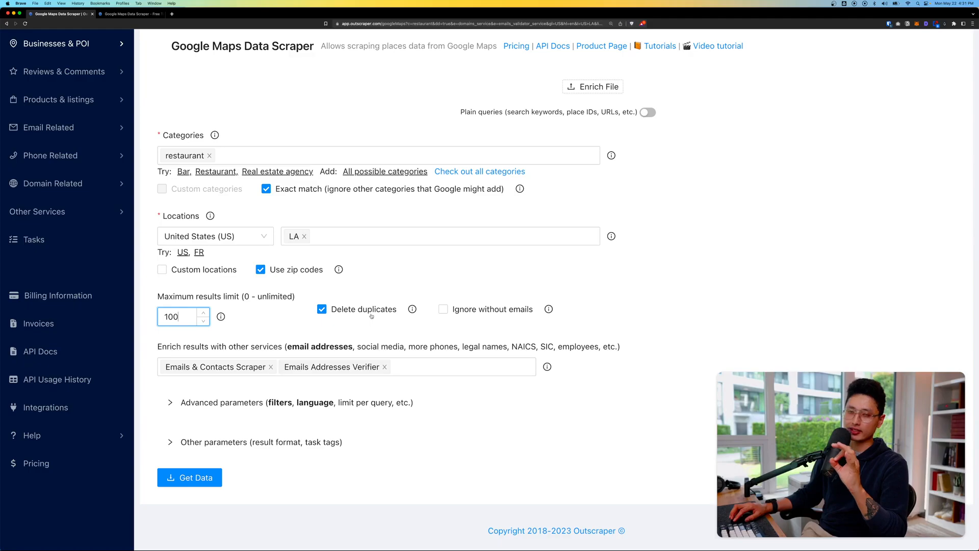
Step: Enable the options to ignore results without emails and delete email duplicates
click(443, 310)
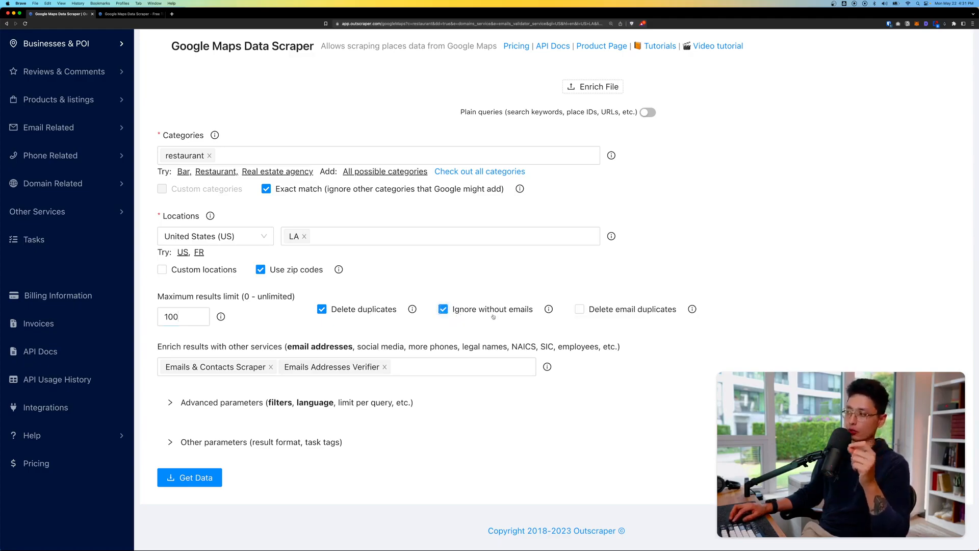
click(580, 310)
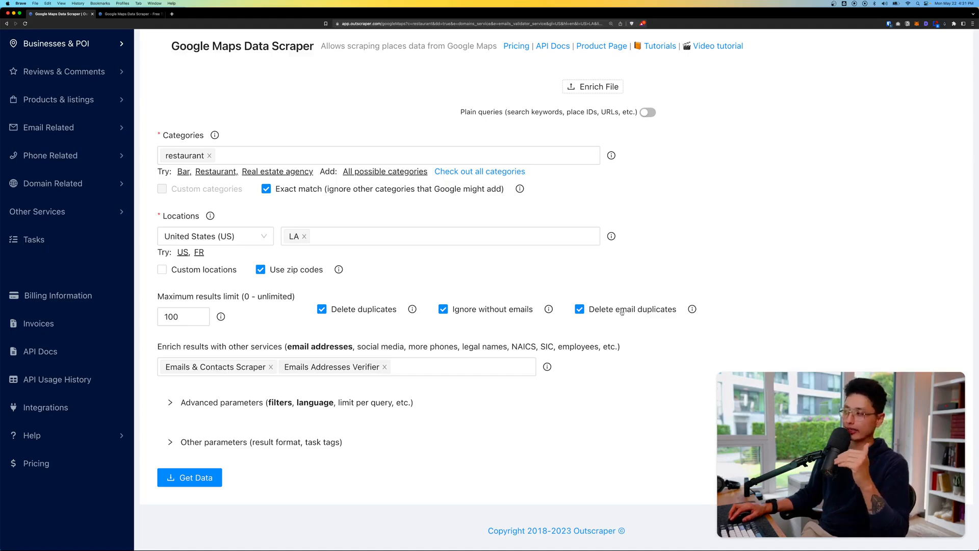
click(653, 312)
click(580, 309)
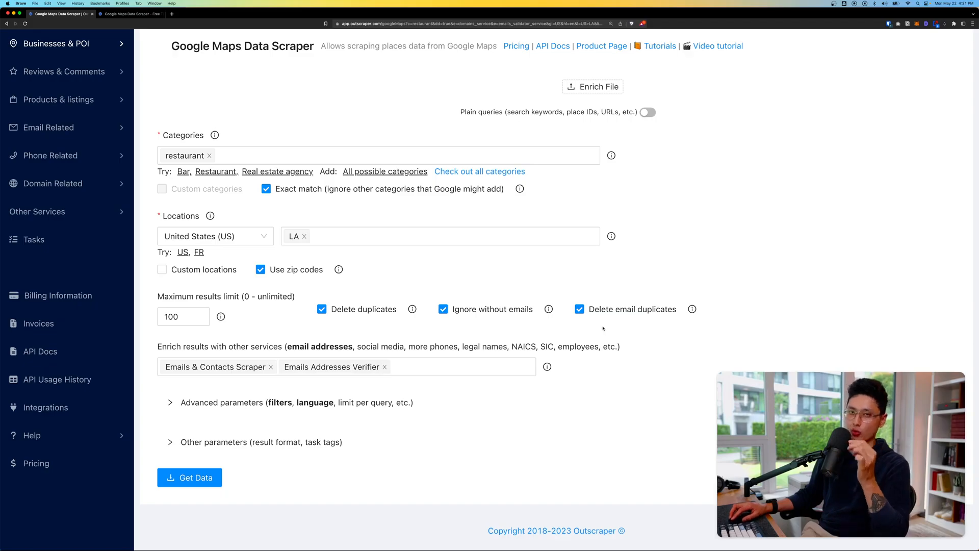
Step: Review the available enrichment services and add the Phone Numbers Enricher to the results enrichment
click(293, 373)
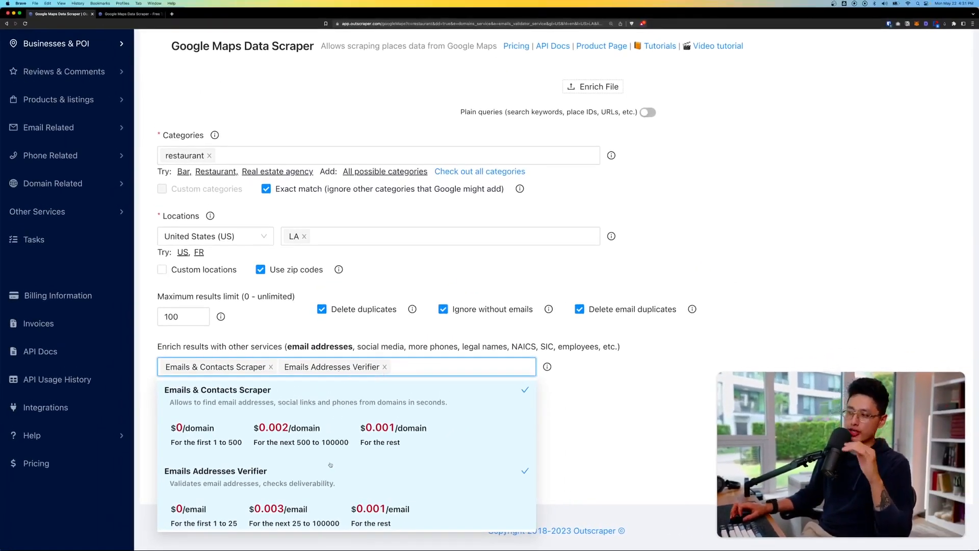
scroll(331, 465, down, 3)
scroll(327, 460, up, 3)
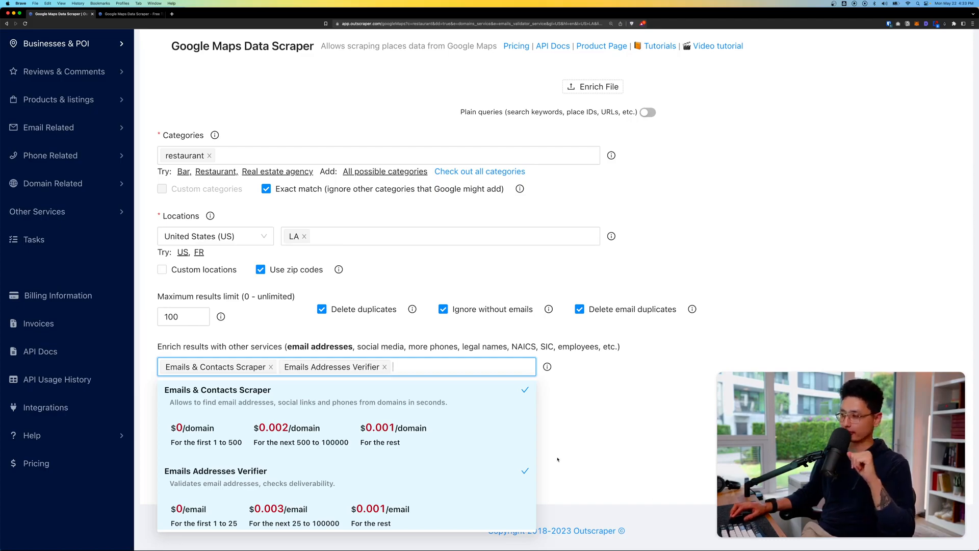
scroll(275, 443, down, 2)
scroll(260, 410, down, 1)
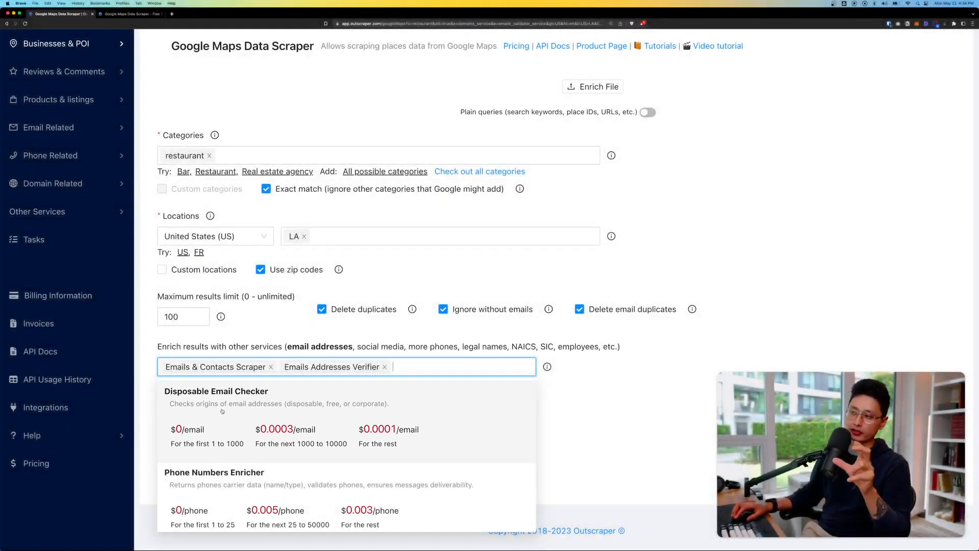
scroll(222, 411, down, 2)
click(214, 408)
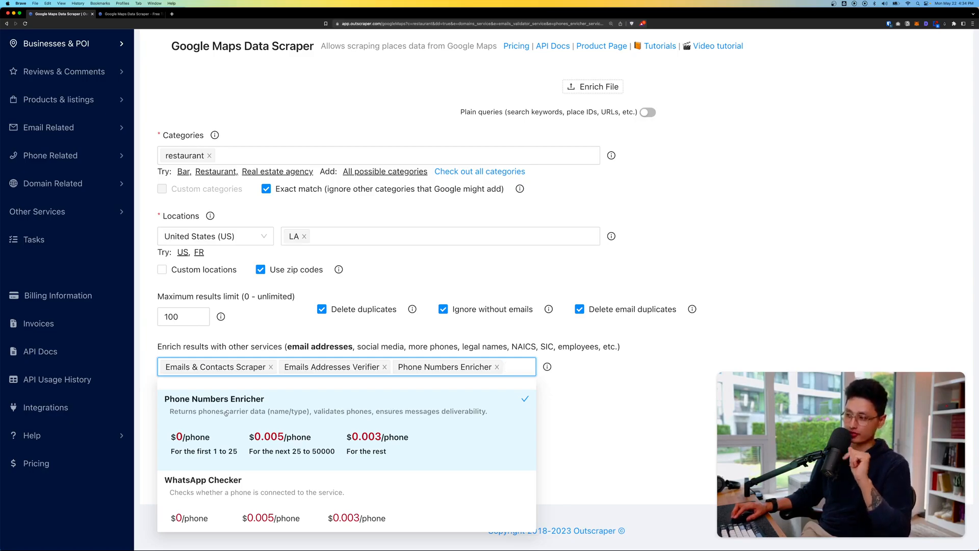
Step: Add the US Companies Data Enricher to the enrichment services
scroll(226, 413, down, 3)
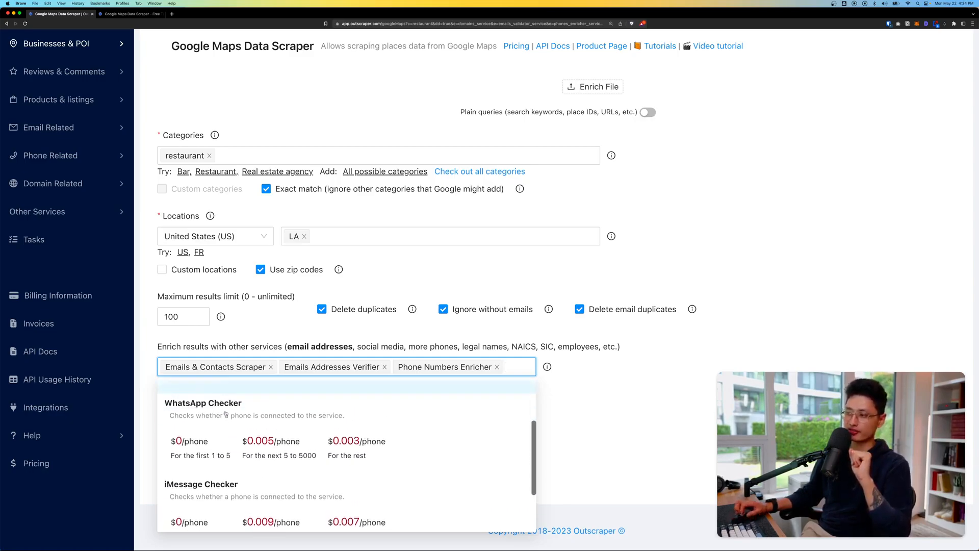
scroll(214, 415, down, 3)
scroll(196, 444, up, 1)
scroll(209, 438, down, 5)
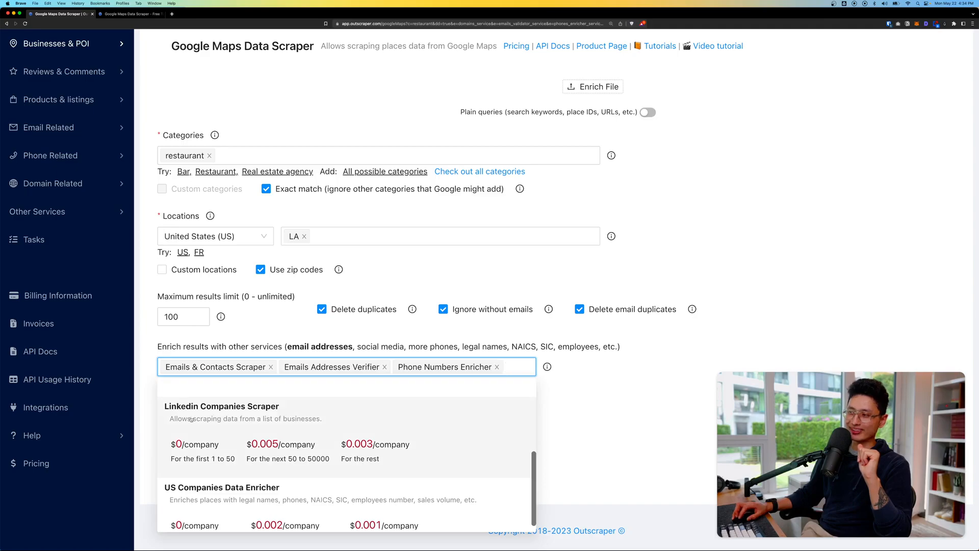
scroll(230, 417, down, 1)
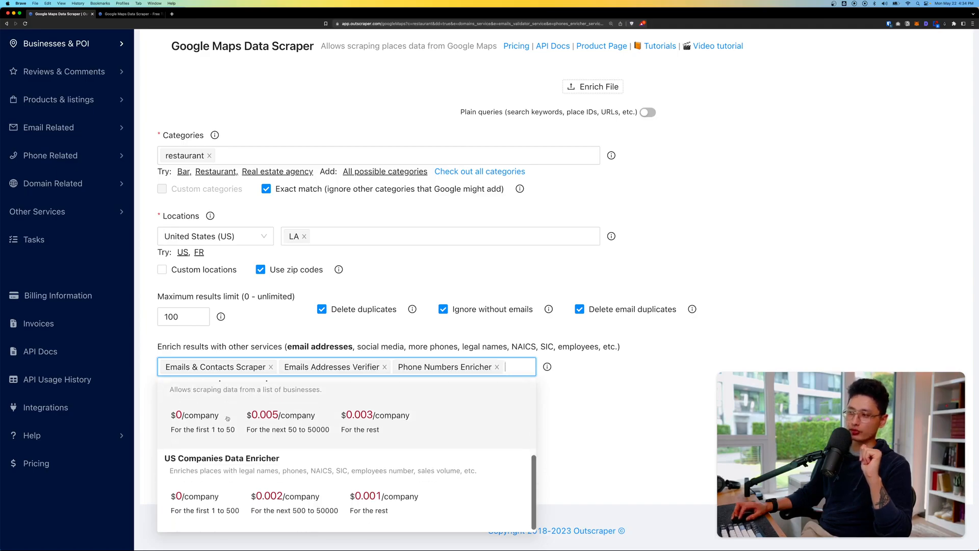
click(214, 472)
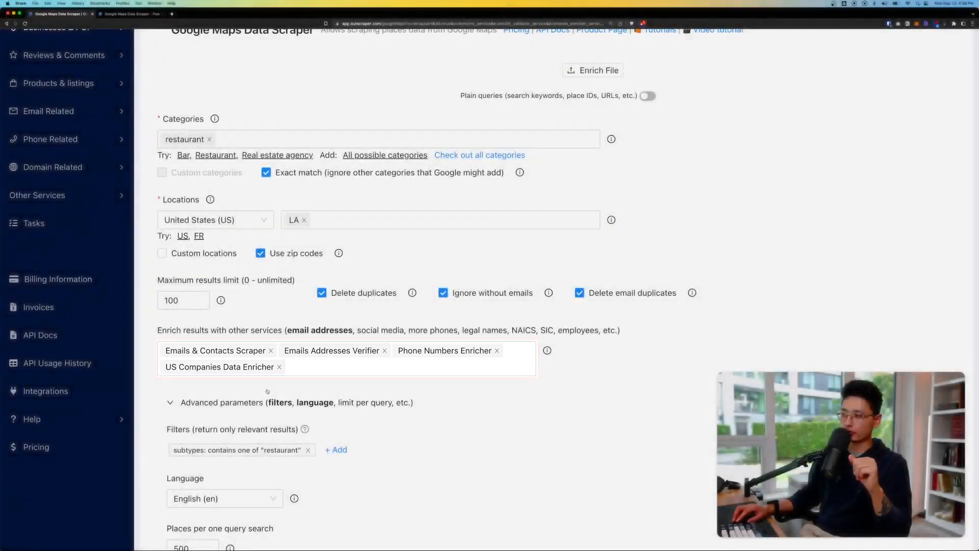
Step: Examine the advanced parameters, including the filters and the available result languages
click(205, 403)
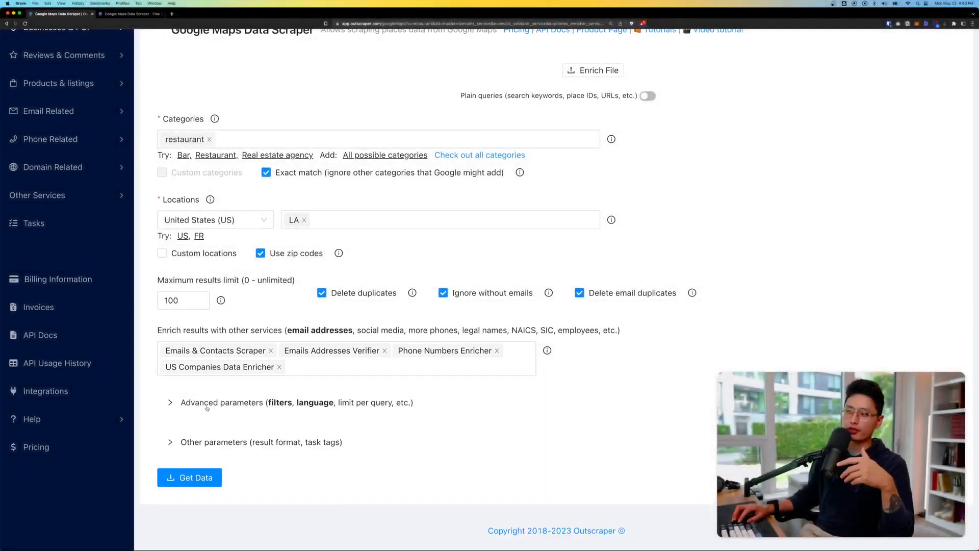
click(205, 403)
scroll(204, 423, down, 2)
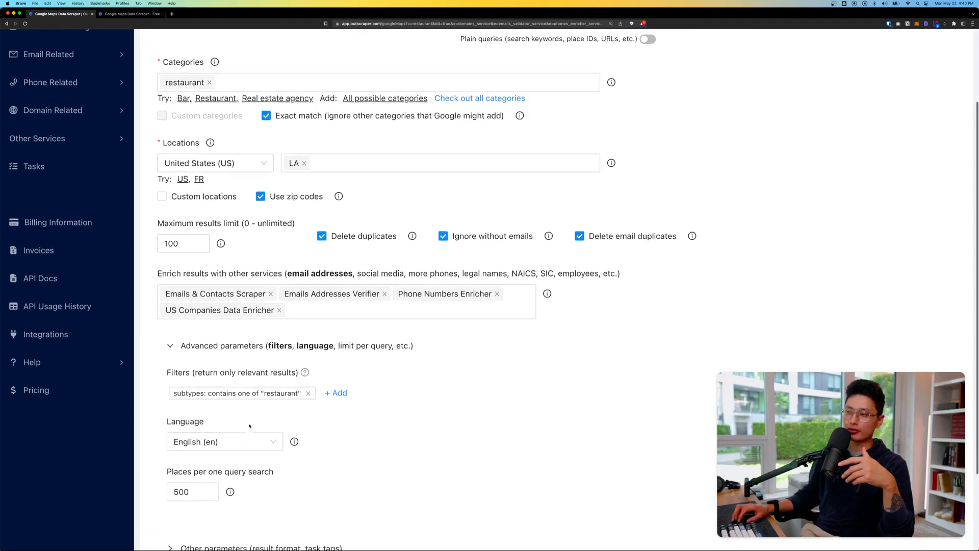
click(203, 446)
scroll(225, 498, down, 4)
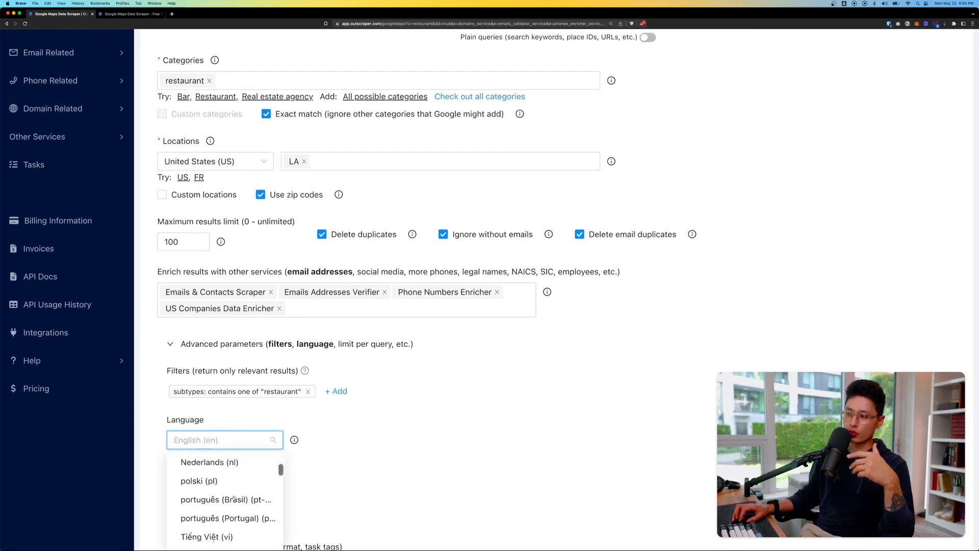
click(317, 510)
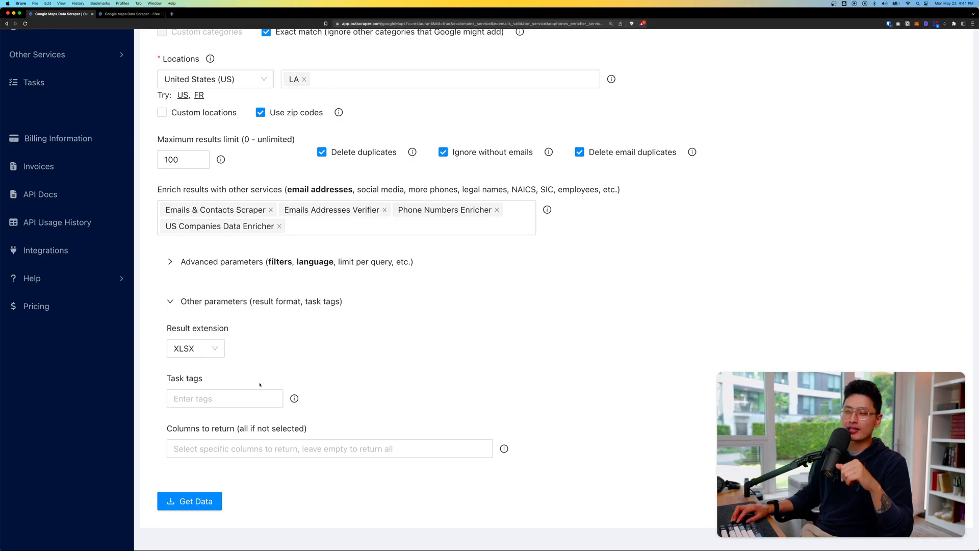
Step: Set the result extension to CSV and tag the task with the existing "demo task" tag
click(197, 348)
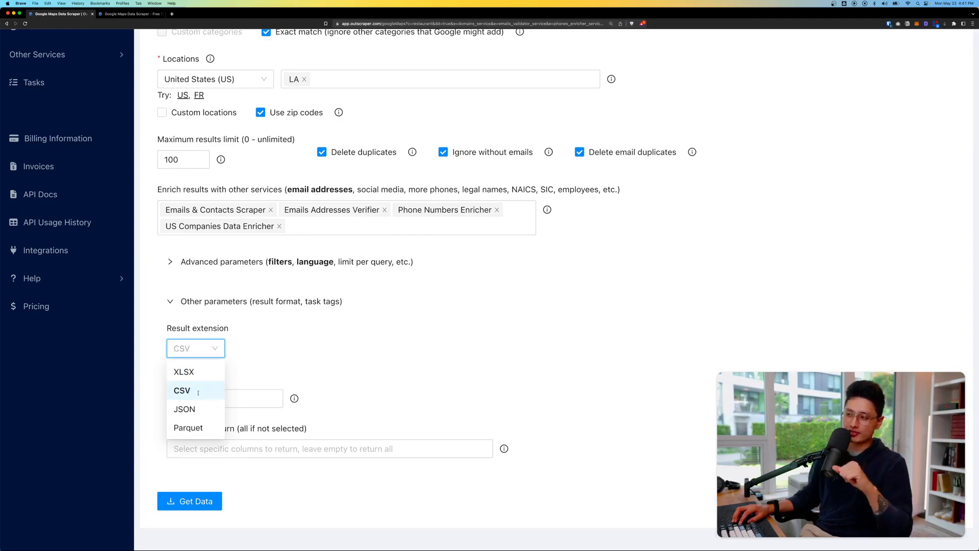
click(199, 394)
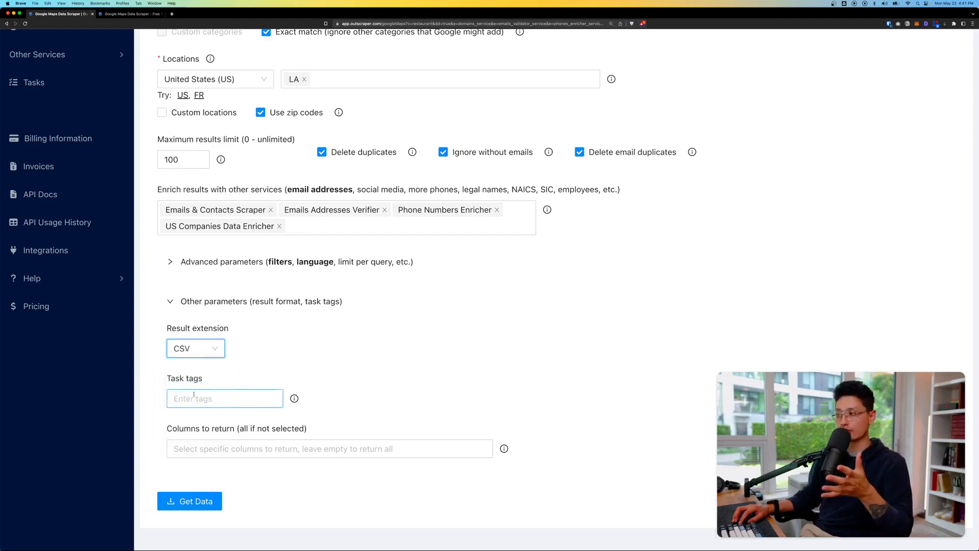
click(192, 398)
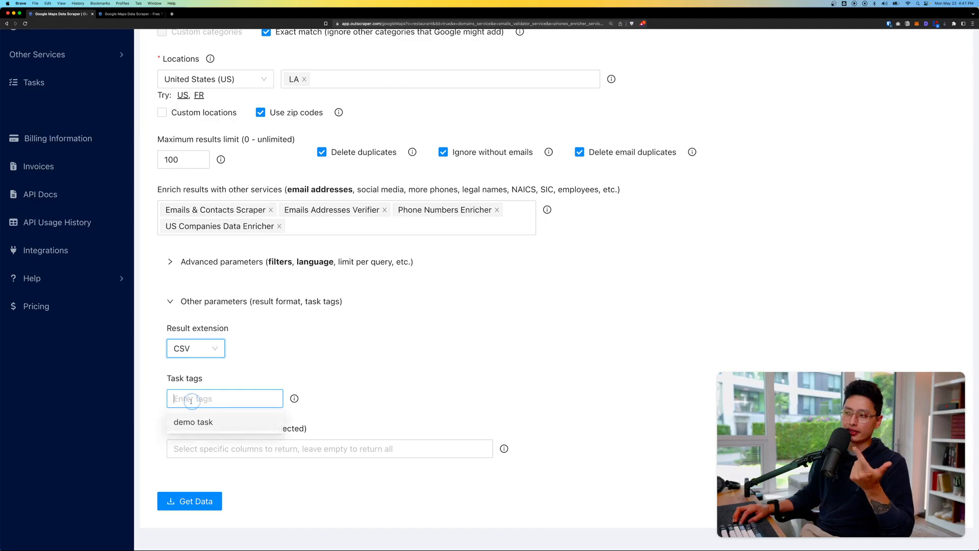
click(189, 420)
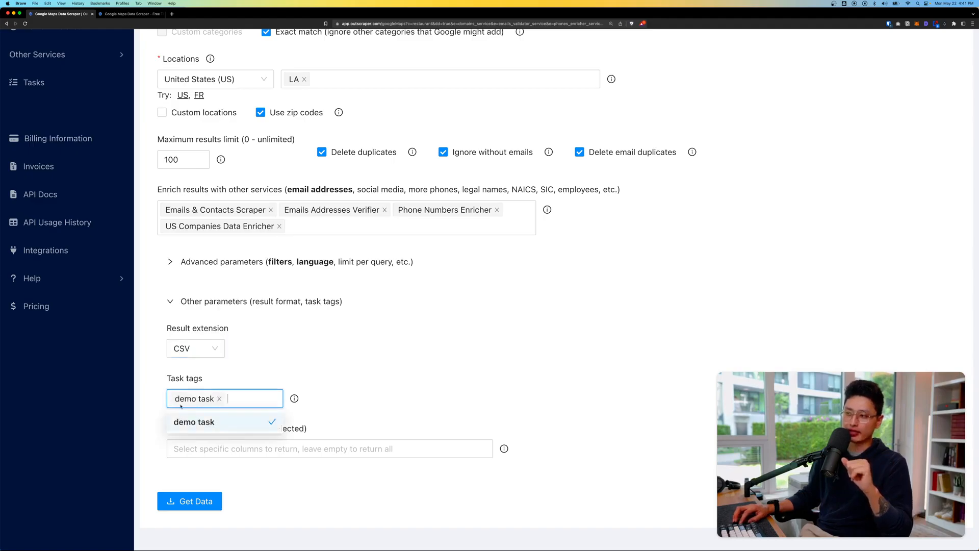
click(137, 413)
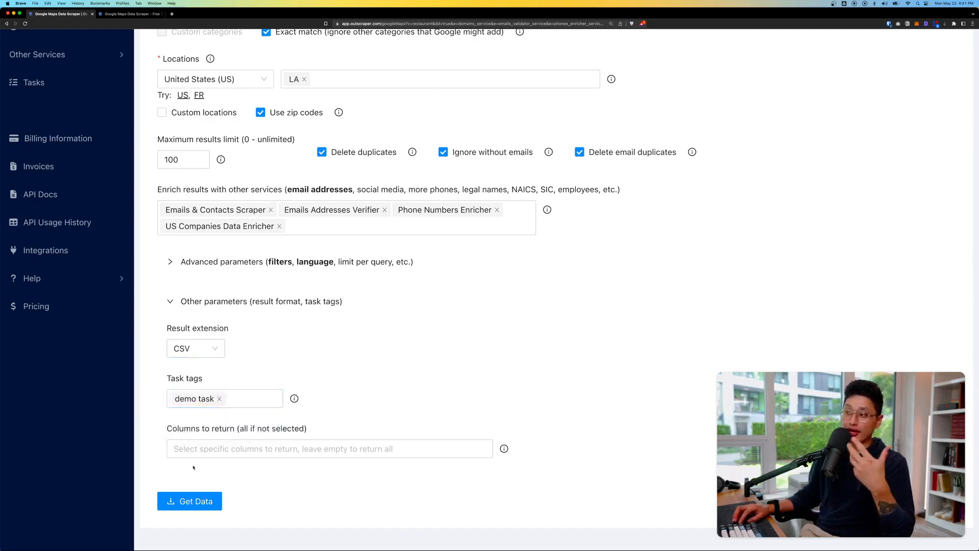
Step: Review the completed form, request the data and examine the estimated finish time in the task confirmation
scroll(194, 461, down, 1)
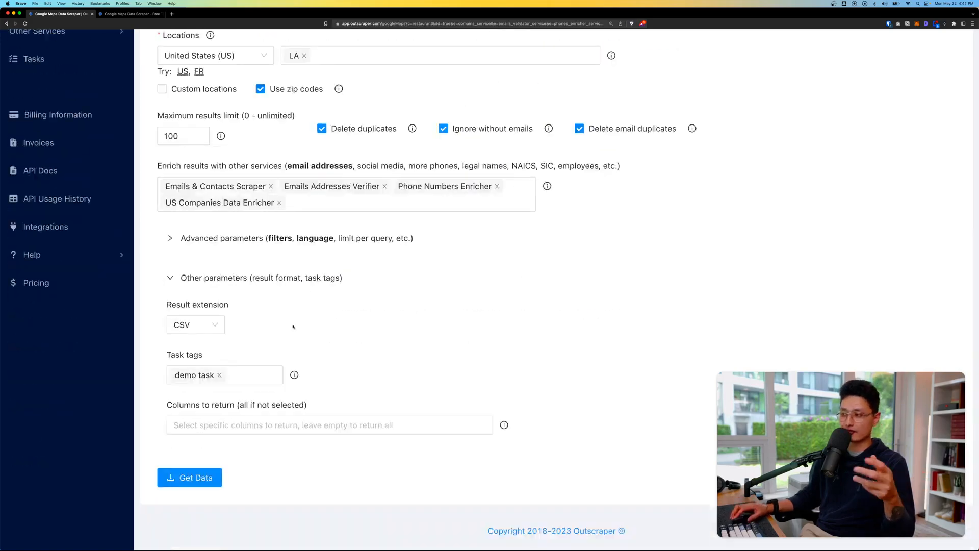
scroll(293, 326, up, 5)
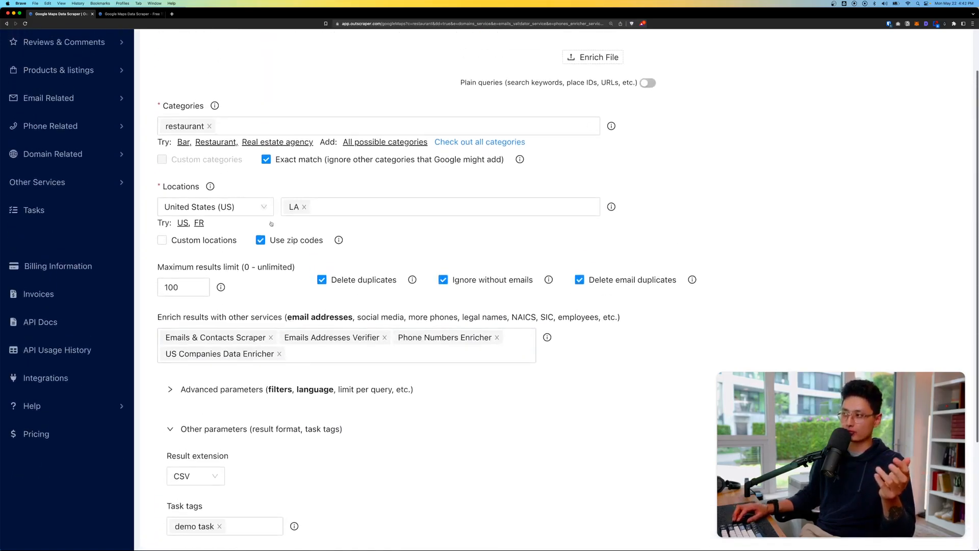
scroll(286, 306, down, 5)
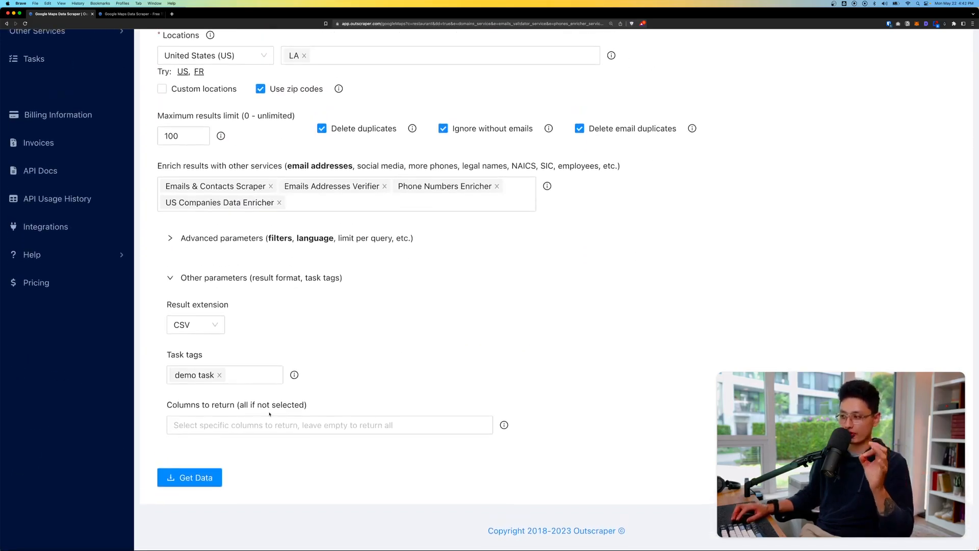
click(204, 484)
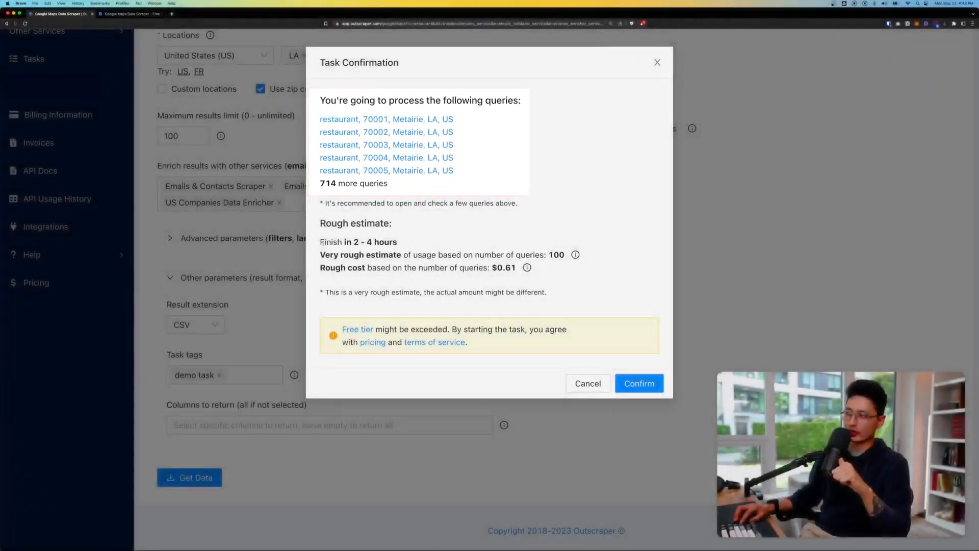
drag(322, 242, 398, 242)
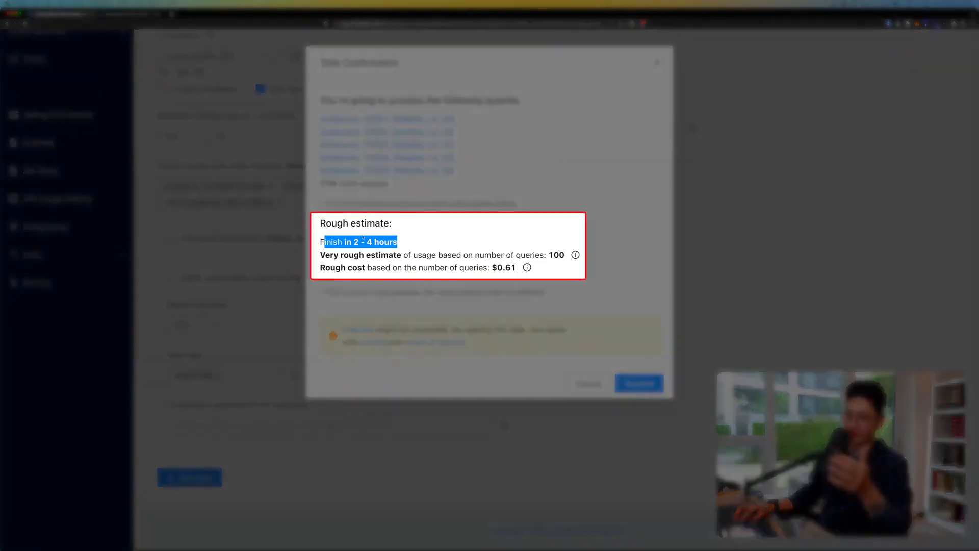
Step: Review the estimated finish time, usage and cost of the restaurant task, then confirm it and check its status
drag(354, 242, 416, 242)
click(404, 256)
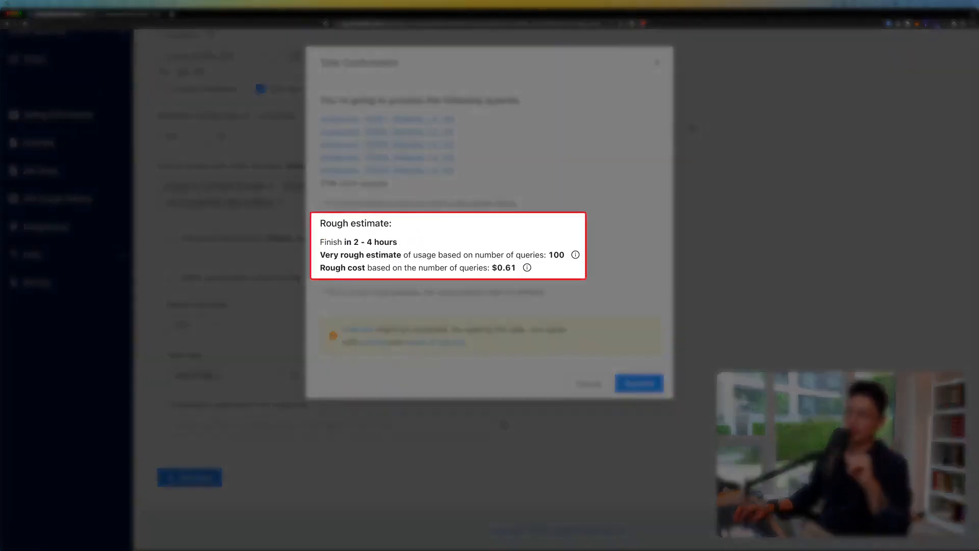
double_click(563, 256)
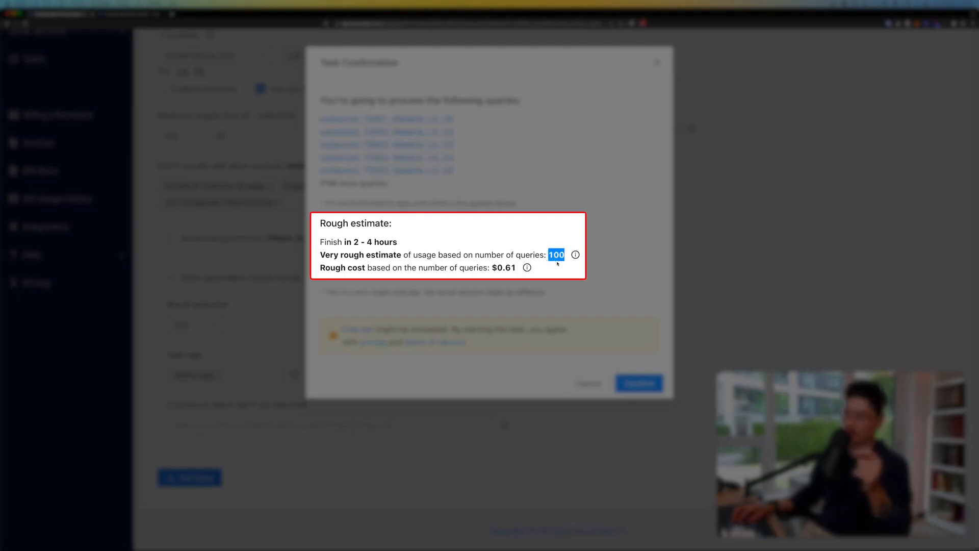
double_click(508, 267)
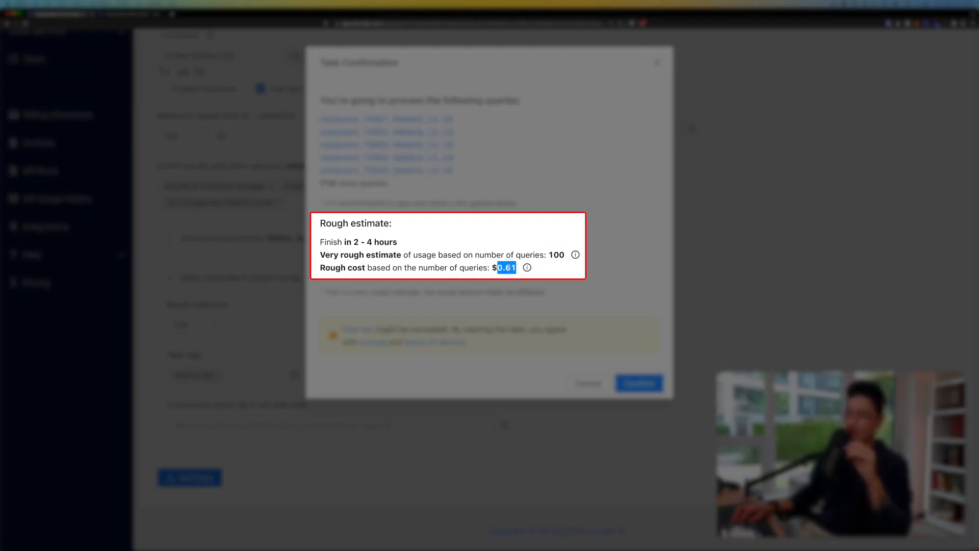
double_click(558, 255)
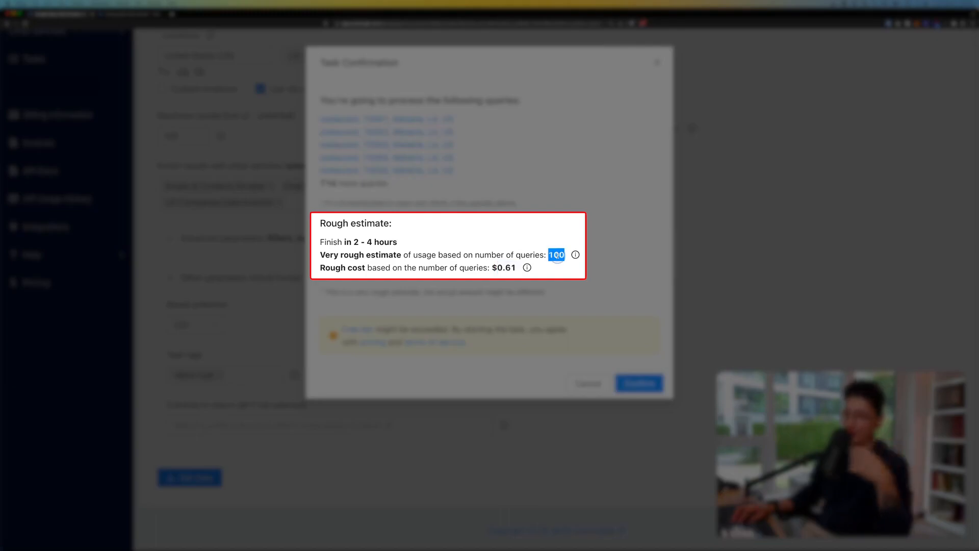
click(509, 268)
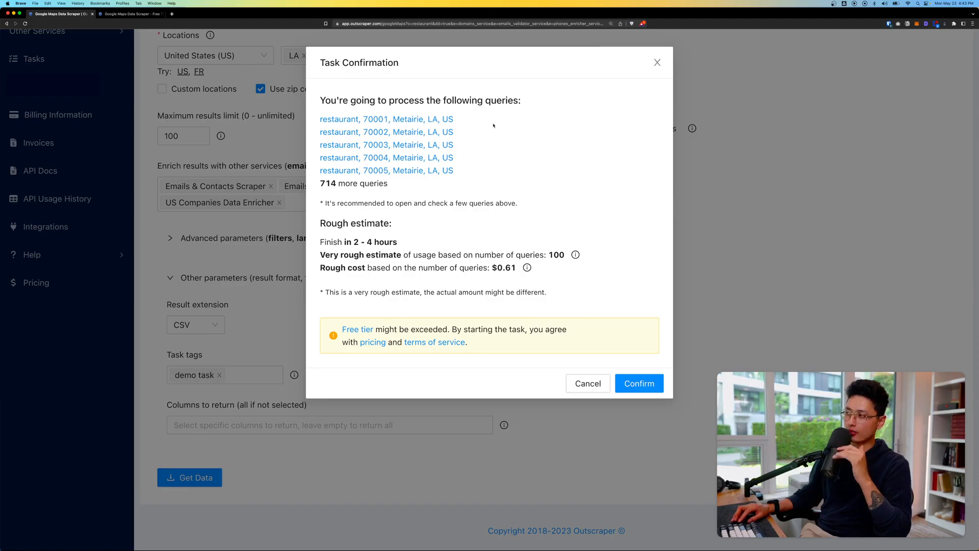
click(640, 388)
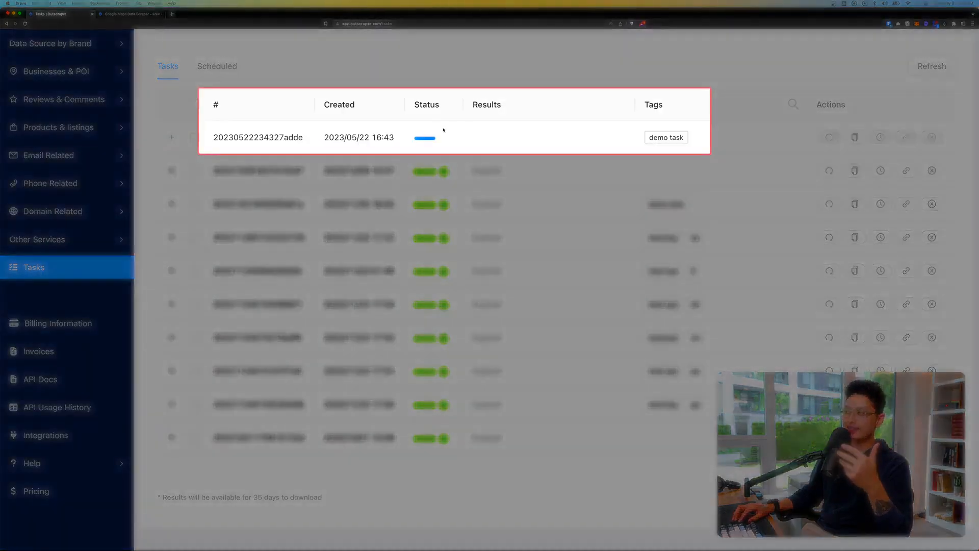
mouse_move(419, 121)
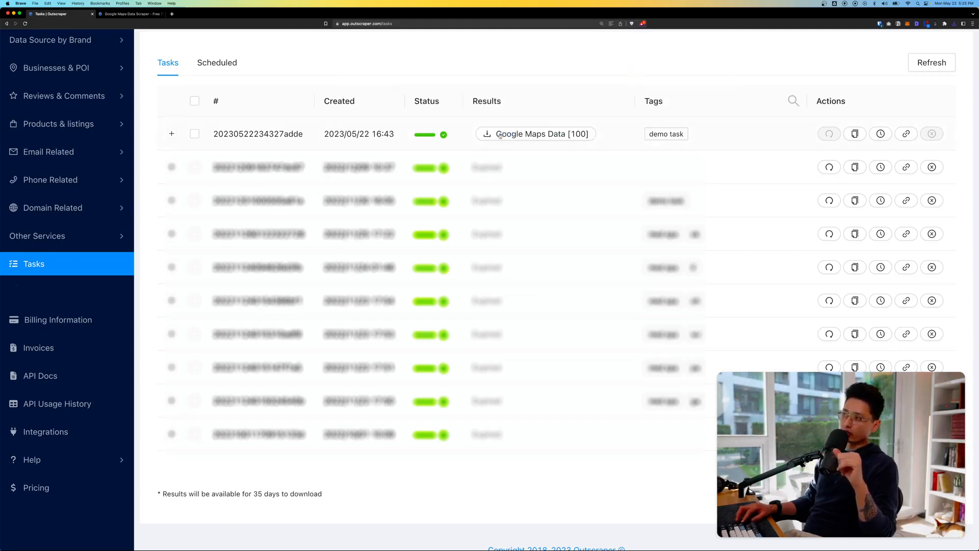
Step: Download the demo task's Google Maps Data results and upload the CSV for import into the "OutScraper Tutorial - Data Enricher" spreadsheet in Google Sheets
mouse_move(527, 137)
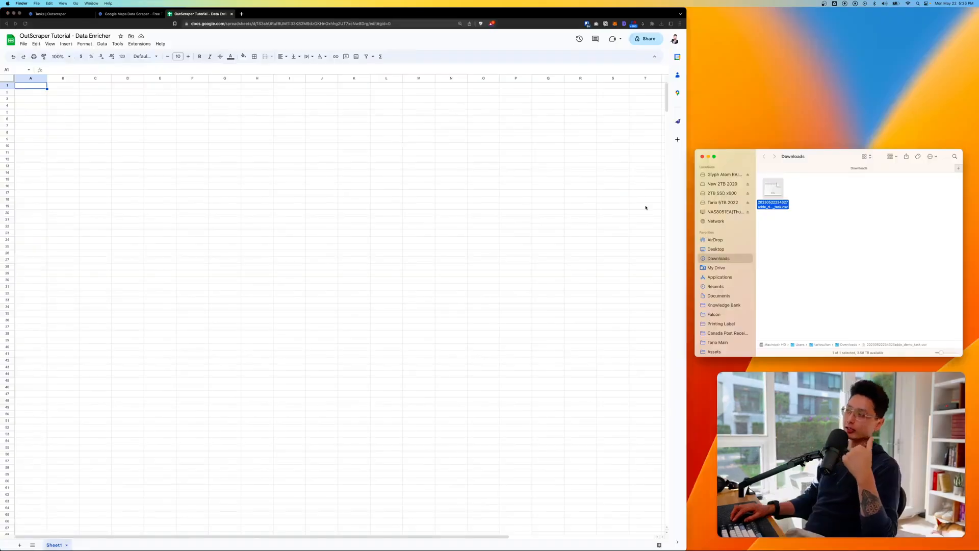
click(251, 39)
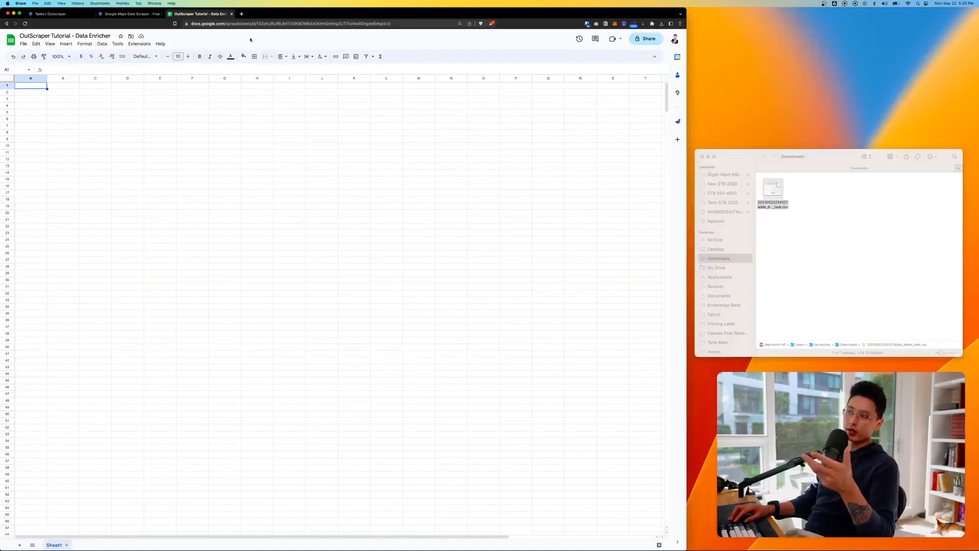
click(23, 43)
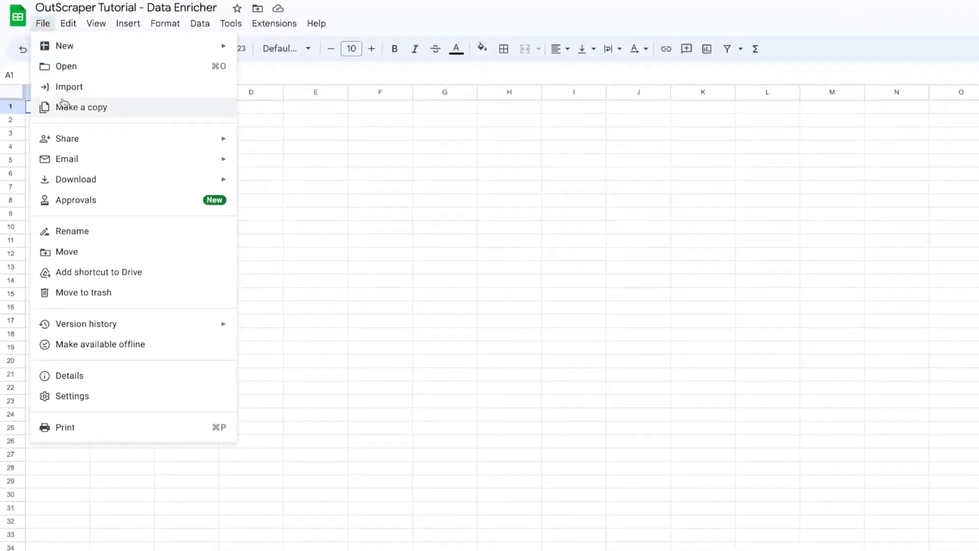
click(62, 87)
click(328, 218)
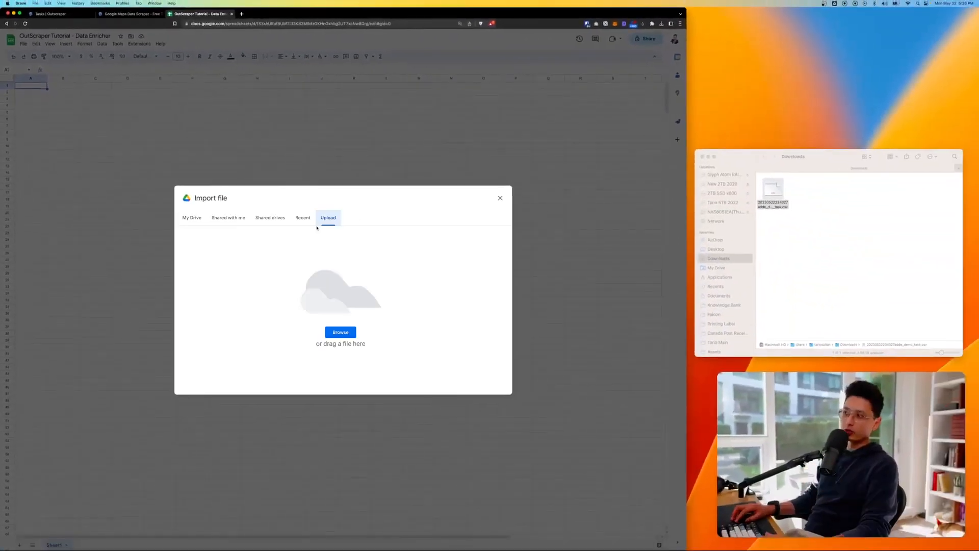
click(758, 170)
drag(774, 191, 327, 306)
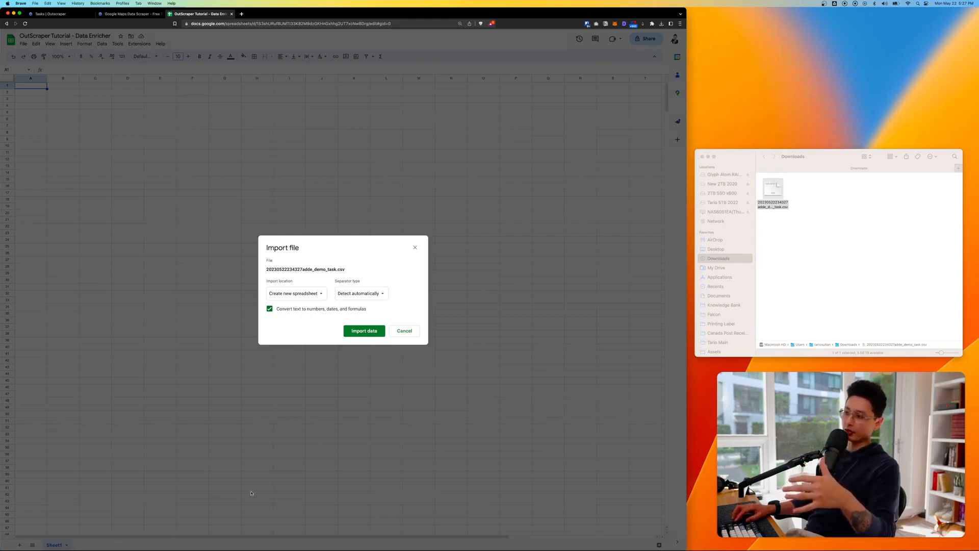
Step: Import the CSV data with the location set to "Replace current sheet" and automatic separator detection
click(296, 294)
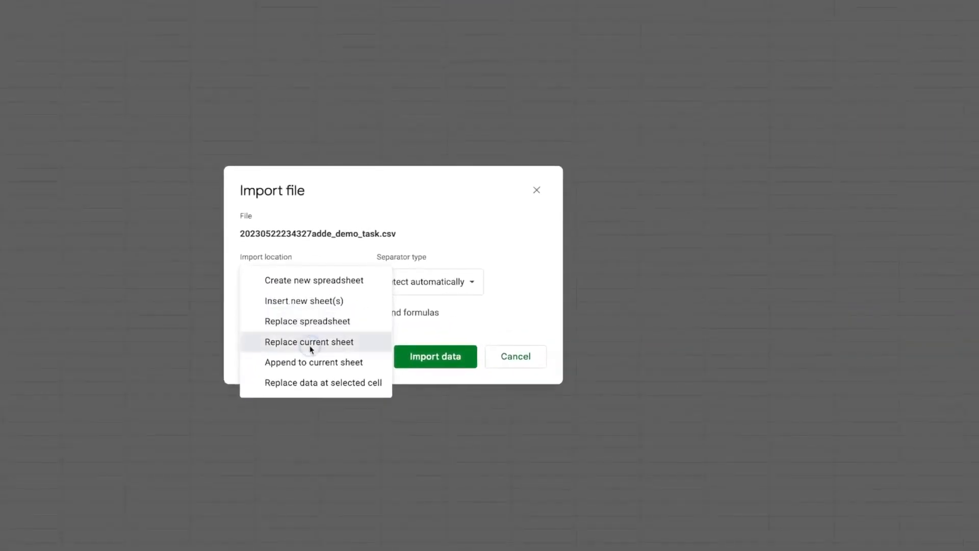
click(311, 347)
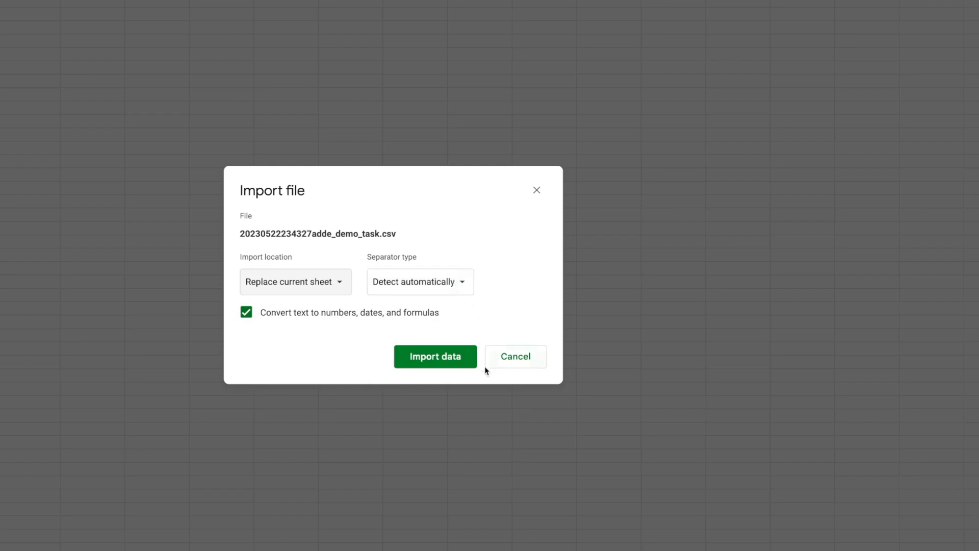
click(430, 355)
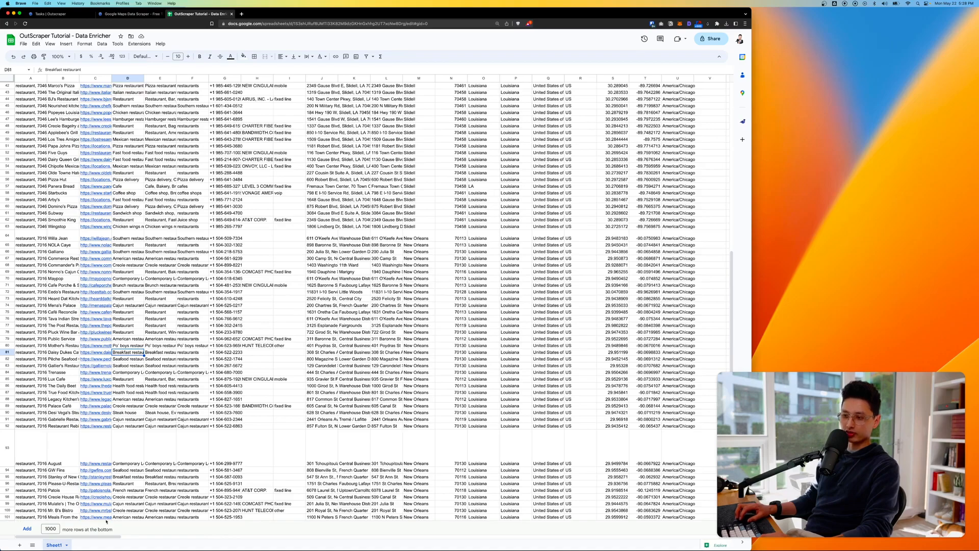
Step: Make the header row of the imported restaurant data bold
scroll(92, 380, up, 10)
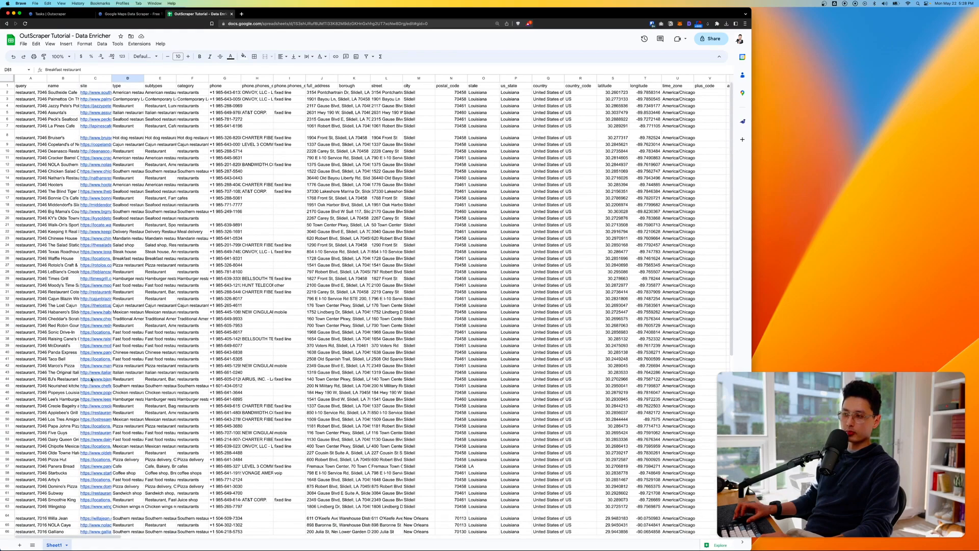
click(7, 86)
key(super+b)
click(264, 254)
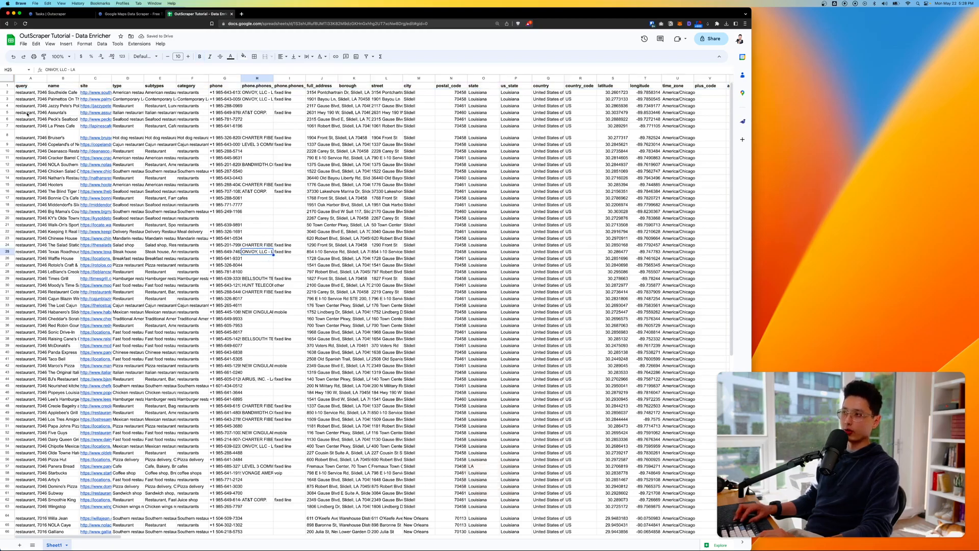
Step: Apply alternating colors to the whole sheet, using the default blue style with a header
click(11, 78)
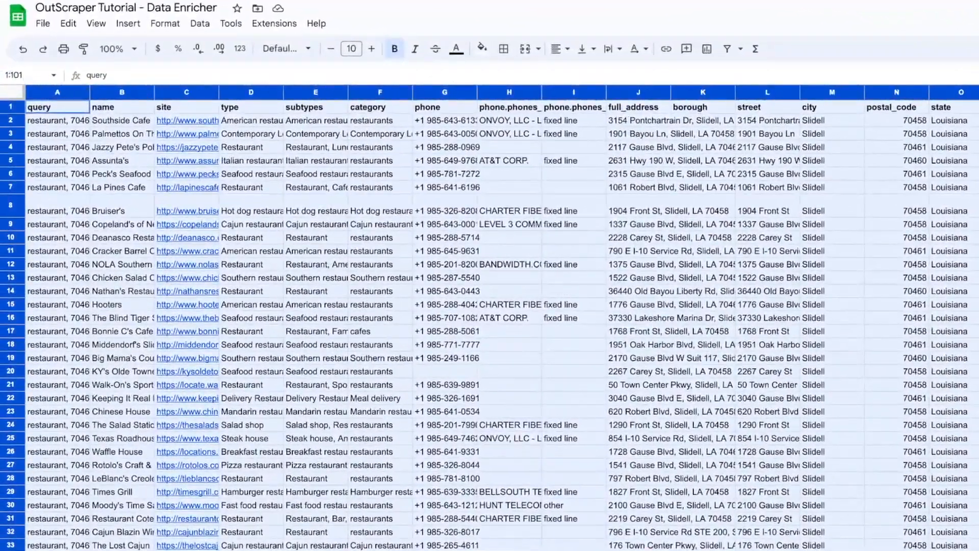
click(165, 23)
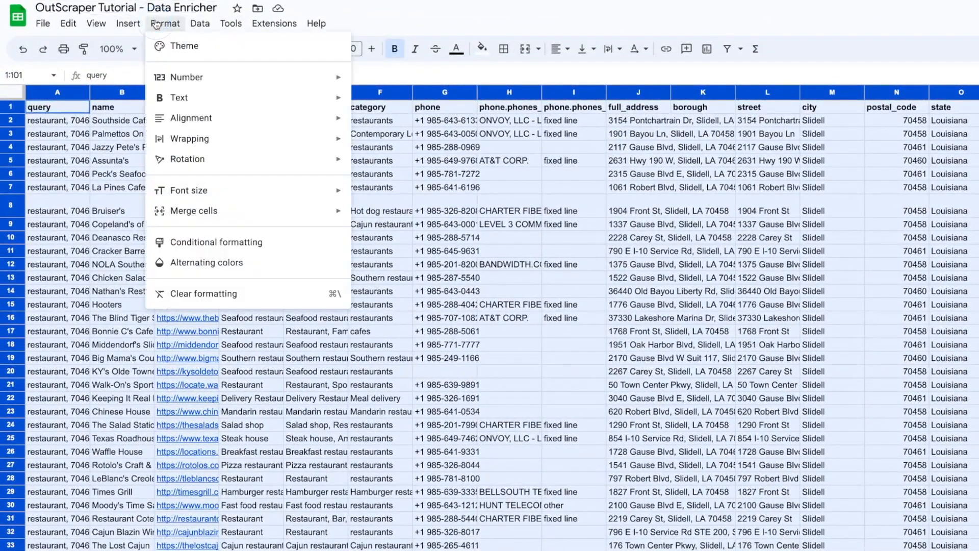
click(187, 262)
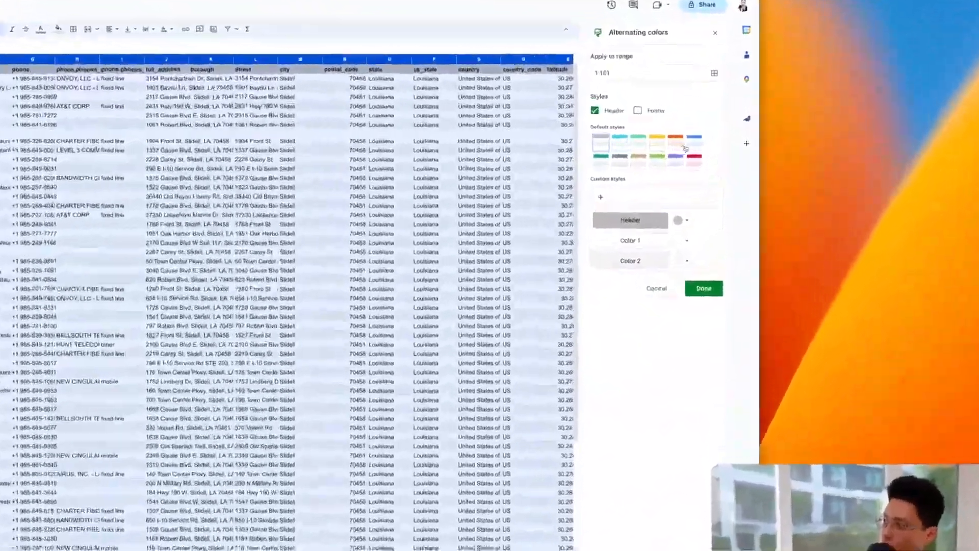
click(788, 147)
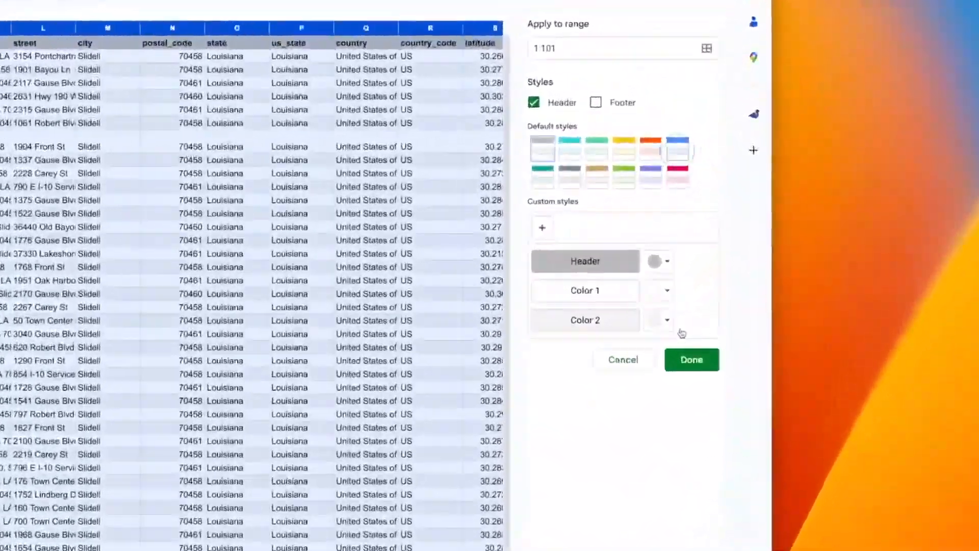
click(696, 363)
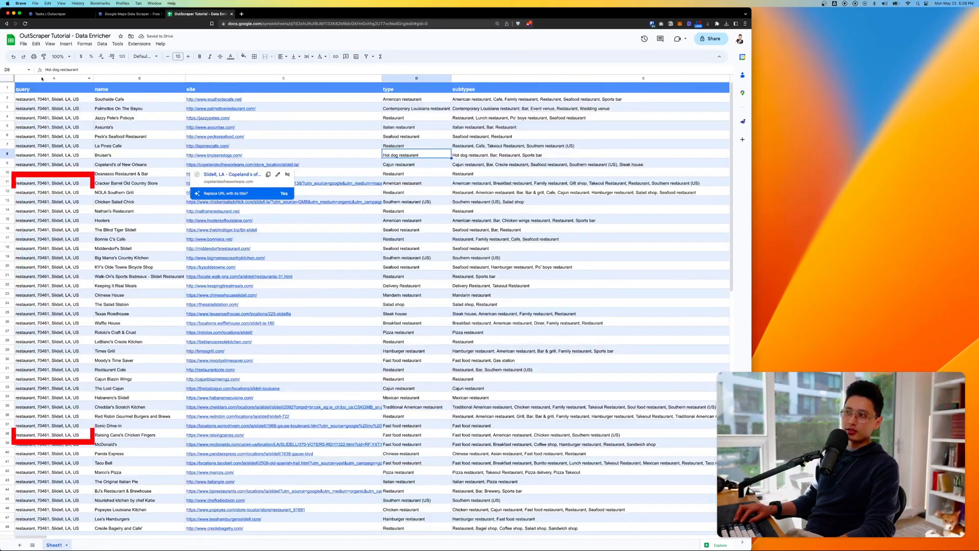
Step: Examine the query, name, site and subtypes columns of the imported restaurant data
click(36, 79)
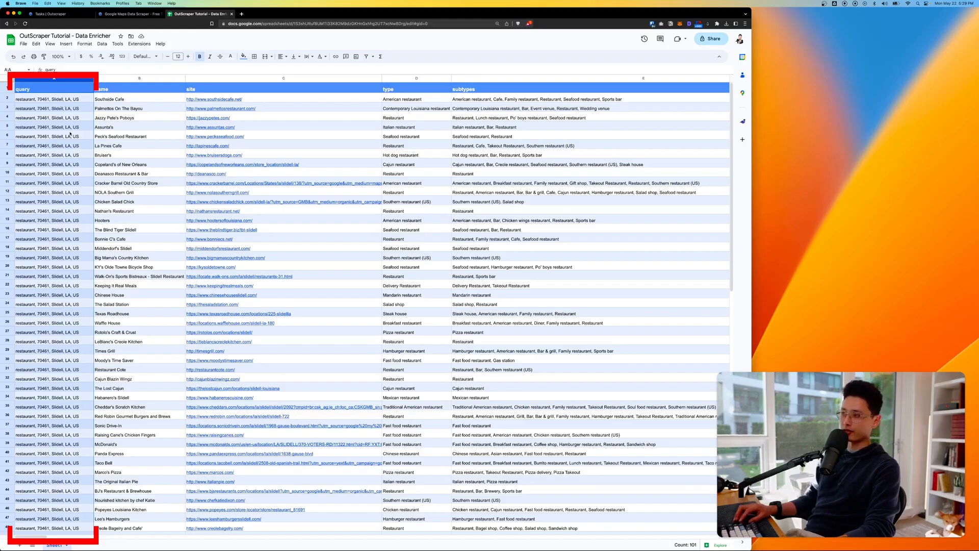
scroll(68, 115, down, 10)
scroll(73, 137, up, 10)
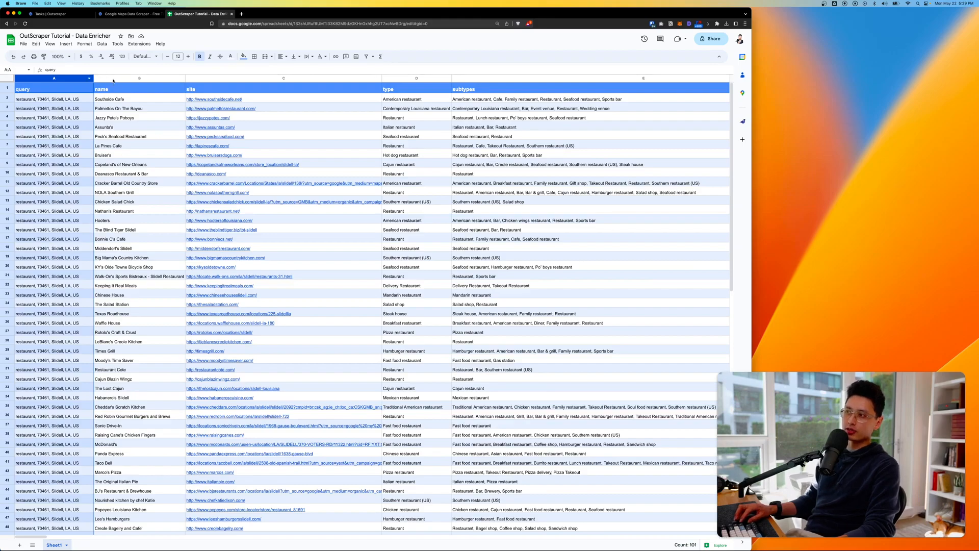
click(113, 80)
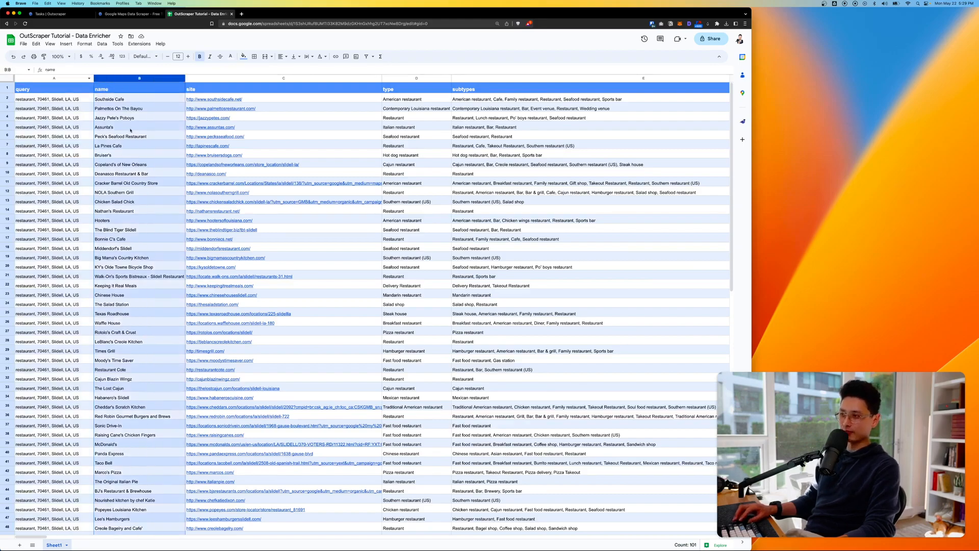
click(219, 99)
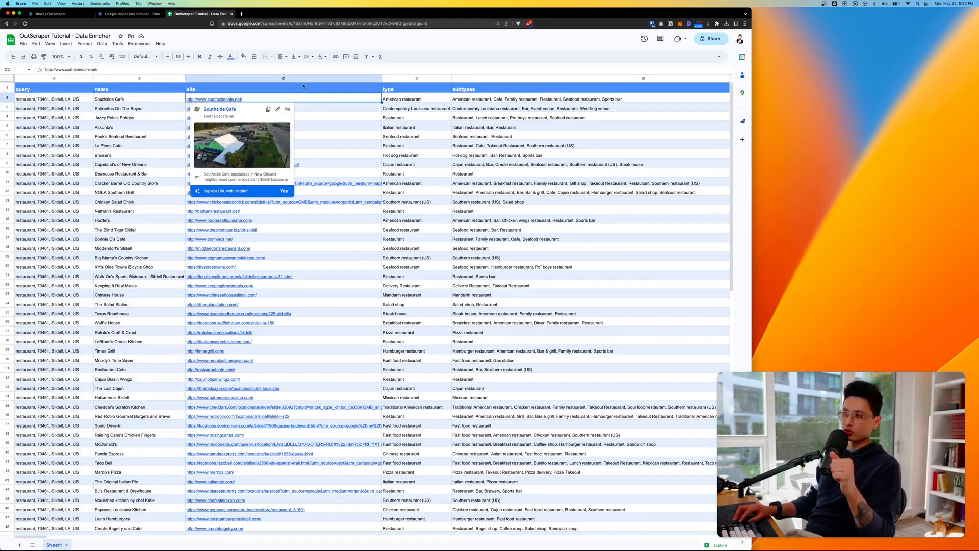
click(232, 80)
click(472, 79)
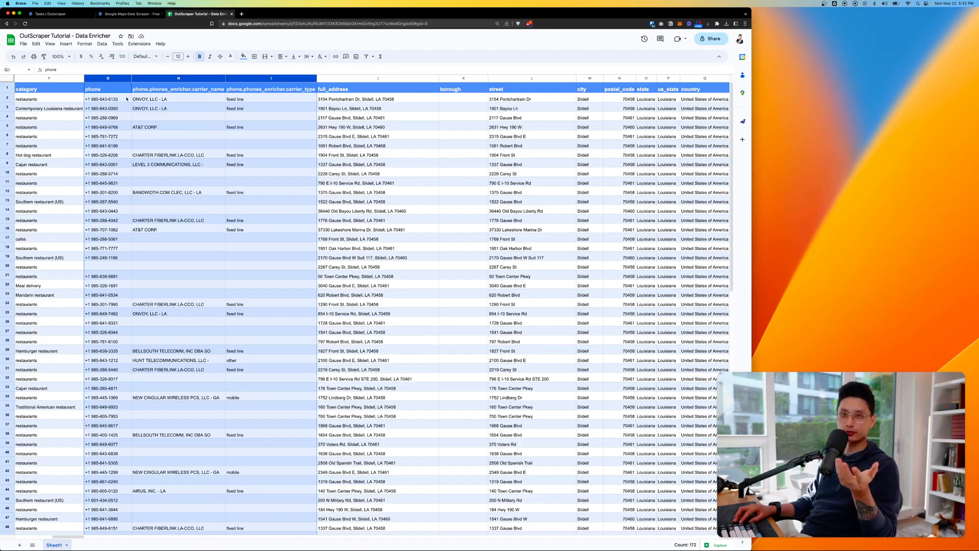
Step: Examine the phone enricher's carrier name and carrier type columns, including the different carrier types listed
click(248, 229)
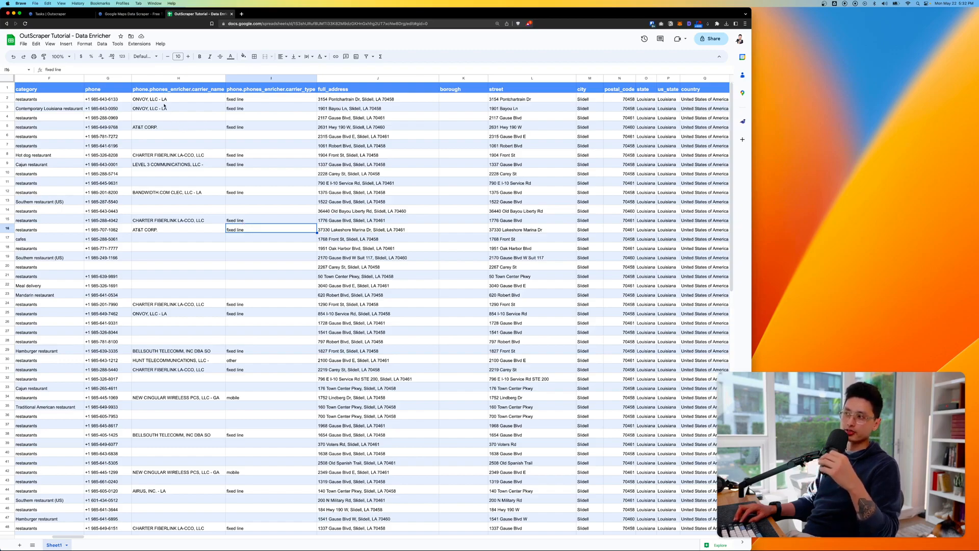
click(159, 80)
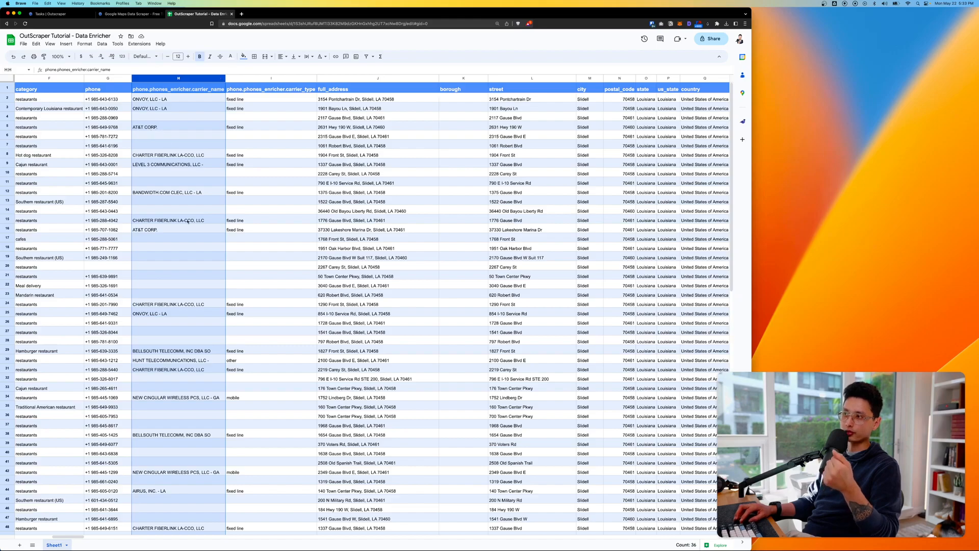
scroll(162, 183, down, 5)
scroll(187, 286, up, 5)
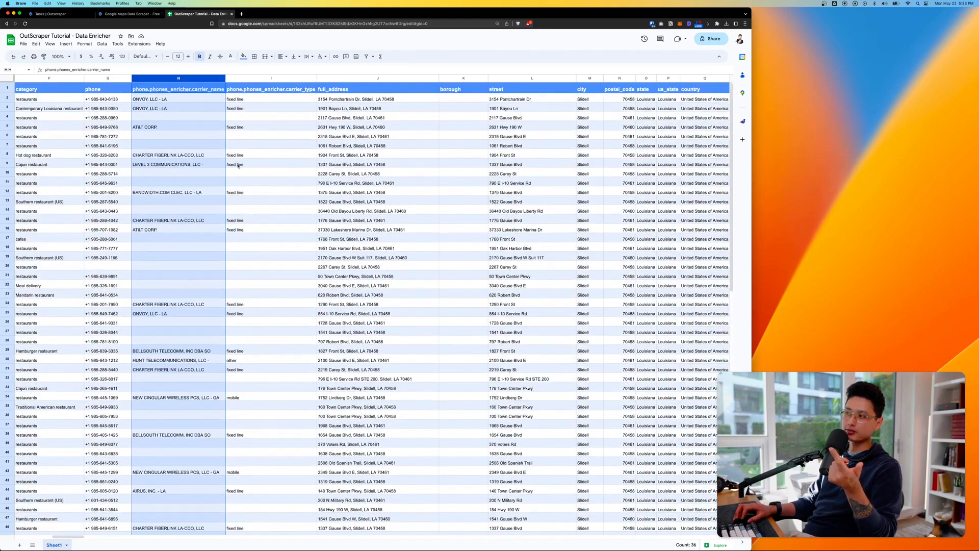
click(270, 78)
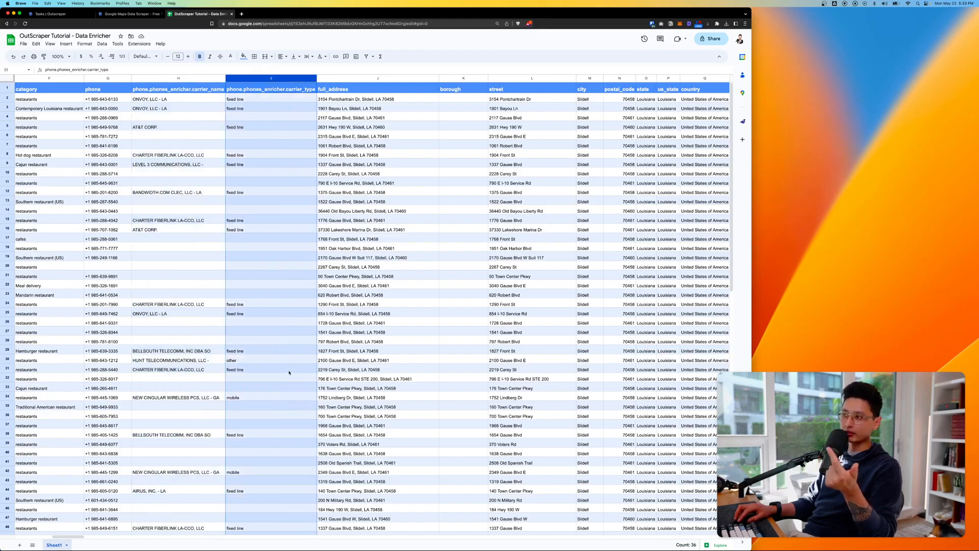
click(251, 360)
scroll(272, 398, down, 2)
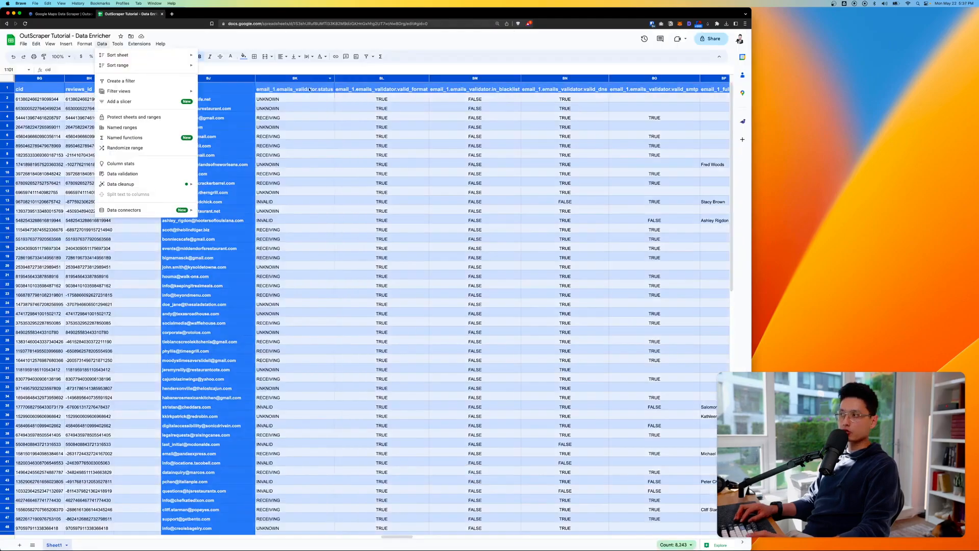
Step: Create a filter across the entire sheet of restaurant data
click(303, 105)
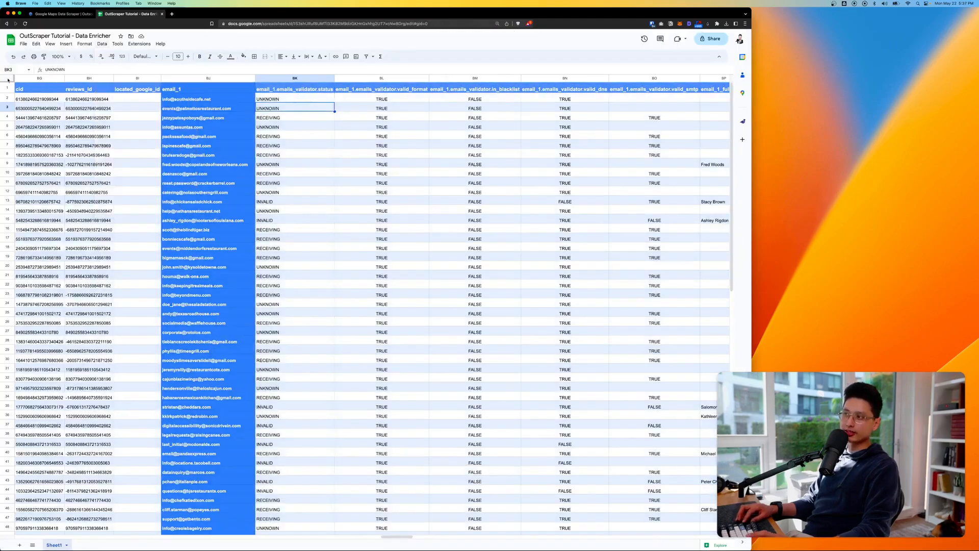
click(10, 79)
click(102, 44)
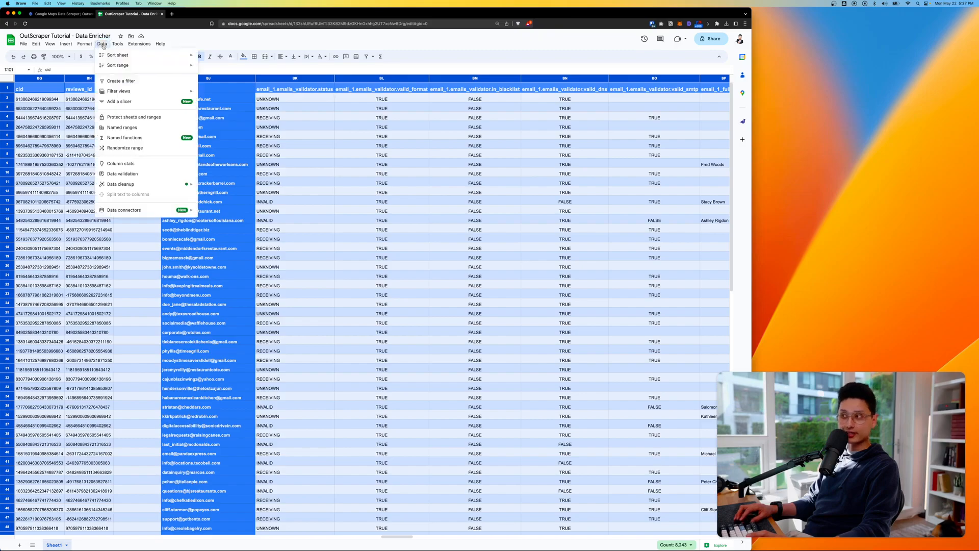
click(116, 83)
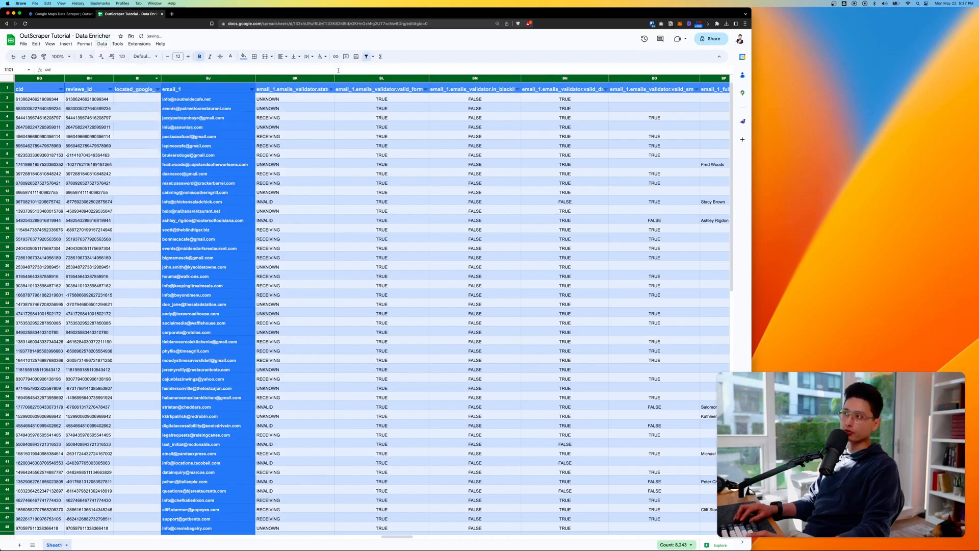
Step: Review the email_1 validator's status, valid_format, in_blacklist, valid_dns and valid_smtp columns, widening those whose headers are cut off
click(330, 90)
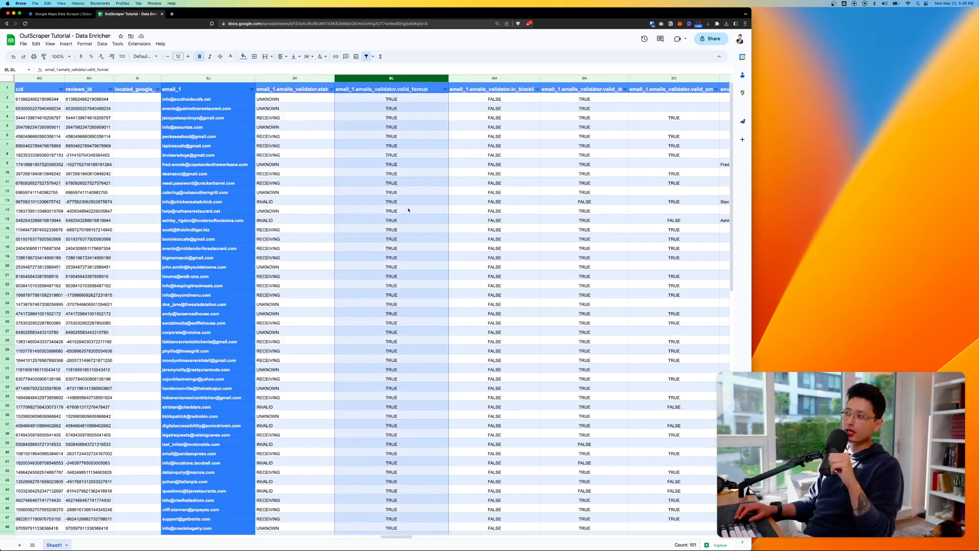
scroll(408, 209, down, 10)
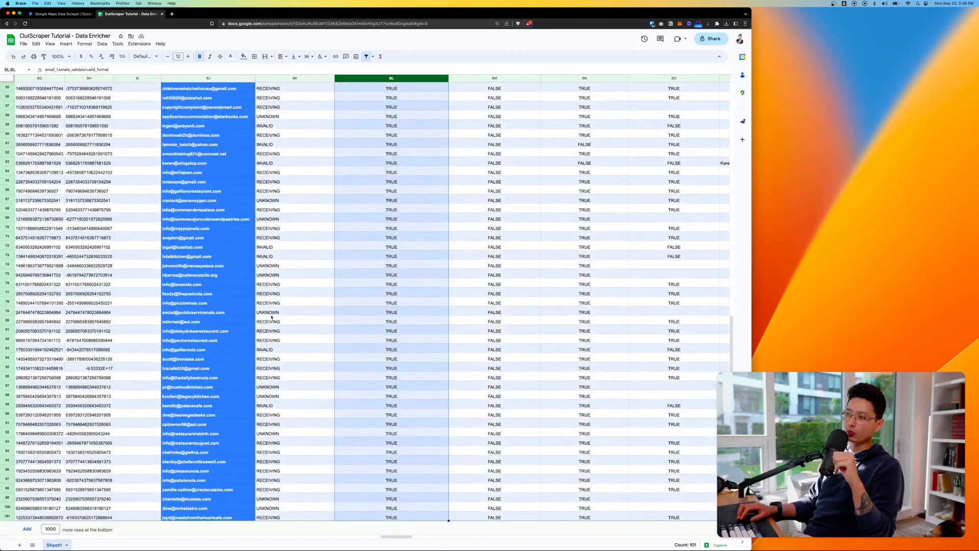
scroll(394, 503, up, 10)
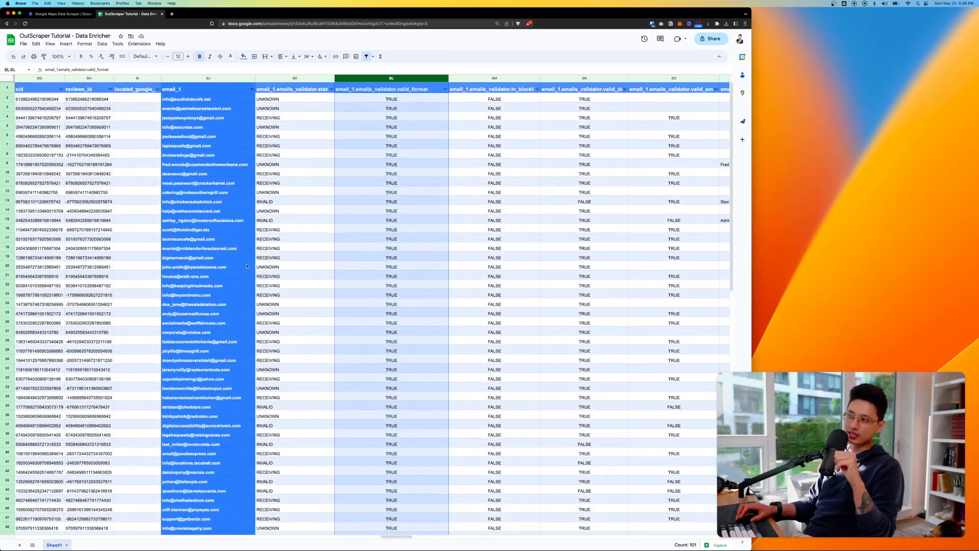
drag(541, 78, 551, 78)
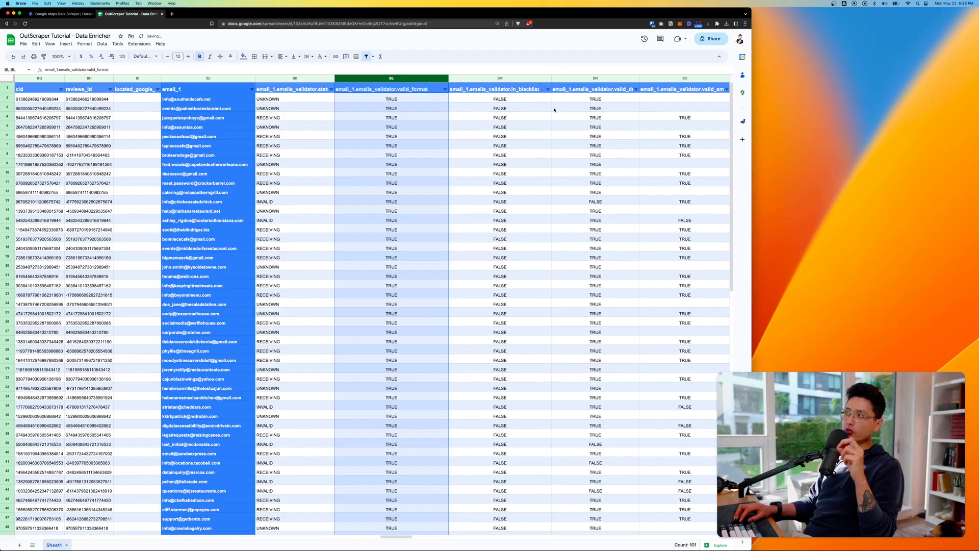
click(520, 78)
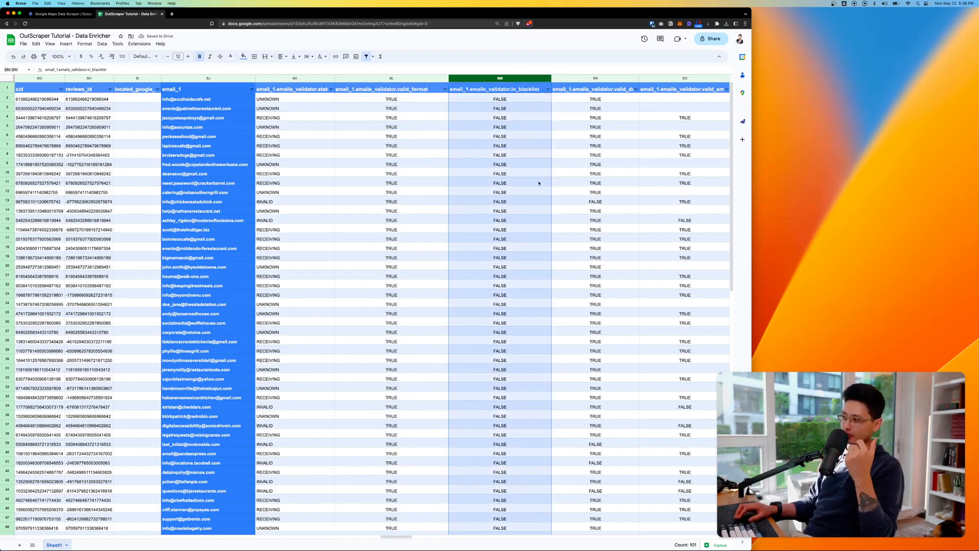
scroll(539, 182, down, 10)
scroll(538, 182, up, 10)
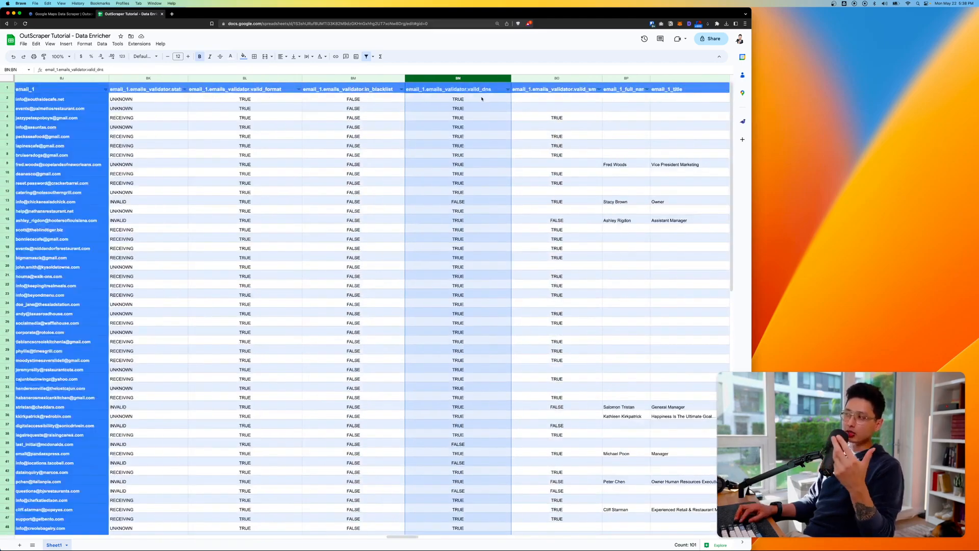
click(594, 89)
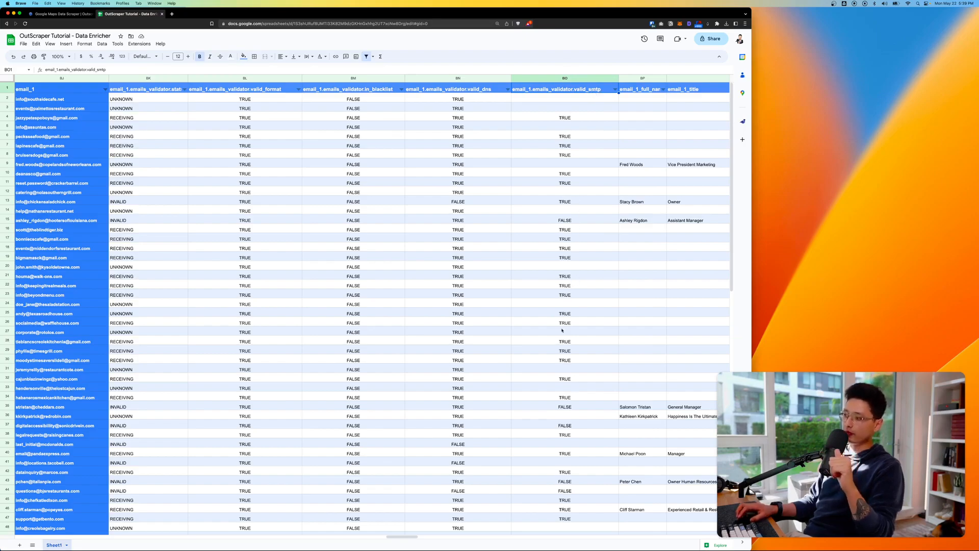
Step: Examine the email_1 full name and title columns, plus the email_2 and email_3 columns with their validation, name and title data
scroll(552, 202, right, 10)
click(401, 79)
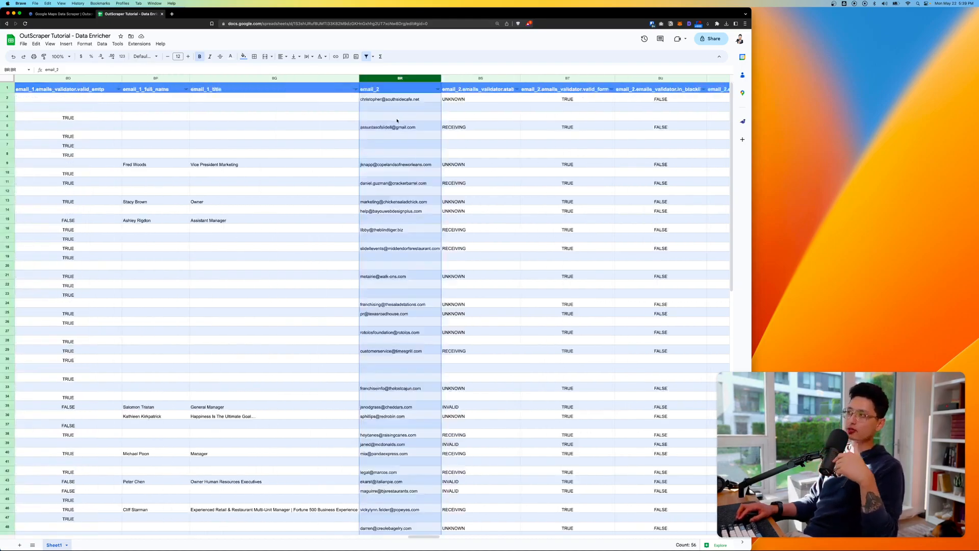
scroll(397, 121, left, 10)
scroll(397, 121, right, 10)
scroll(400, 152, right, 8)
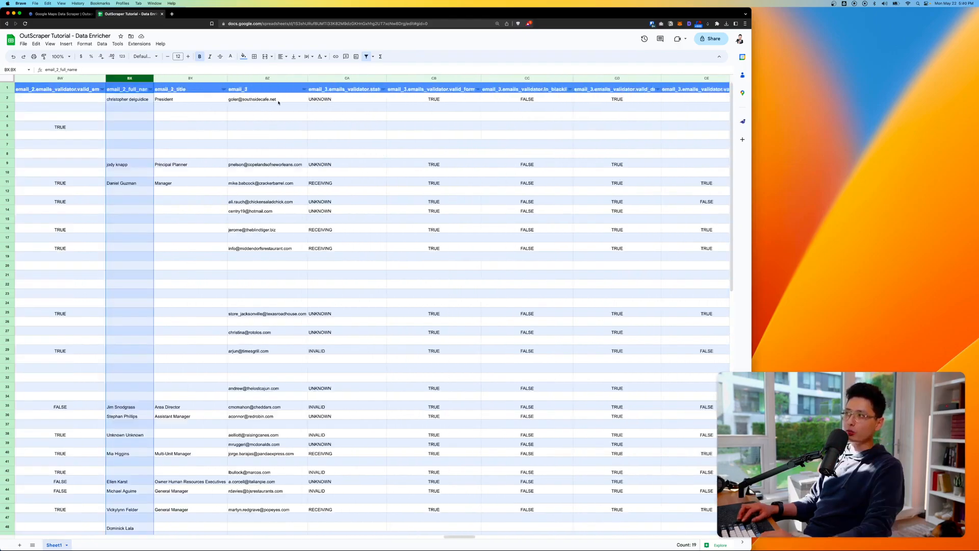
click(267, 78)
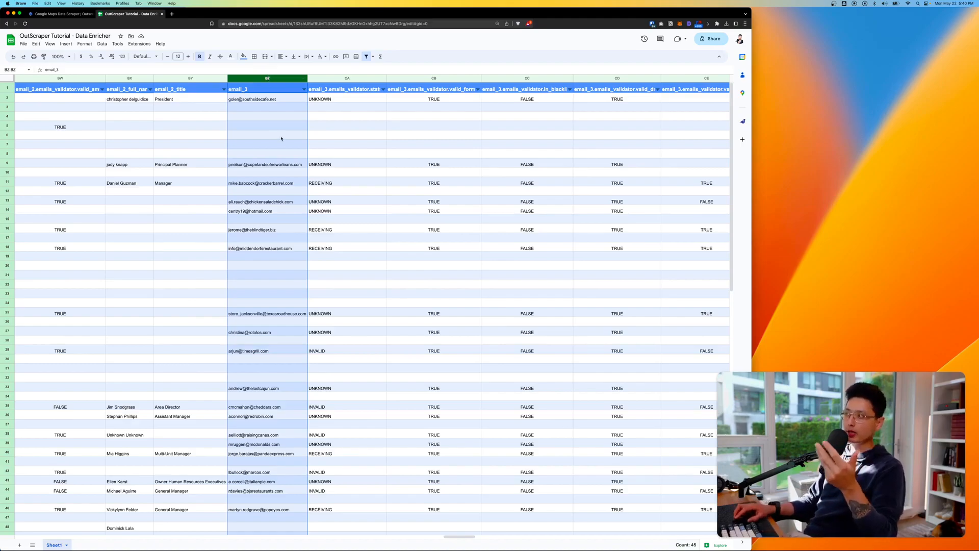
scroll(275, 137, right, 3)
scroll(282, 137, right, 1)
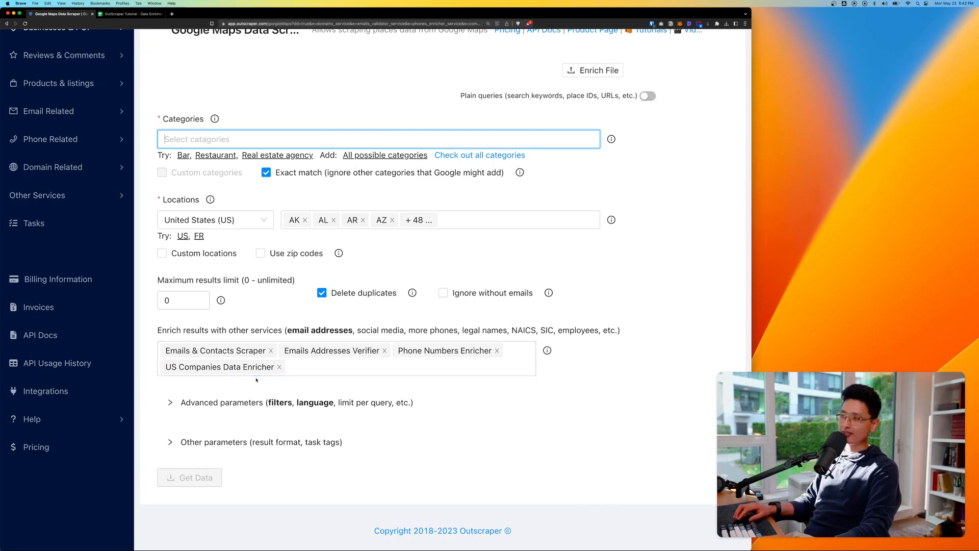
Step: Return to the Google Sheets lead list and examine the company name, legal name, business type and company_year_started columns
key(super+2)
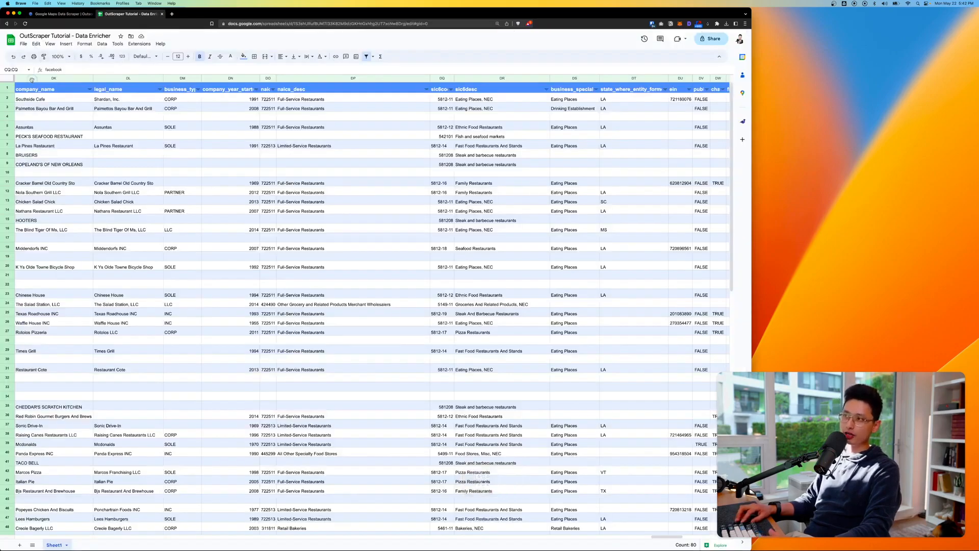
click(56, 78)
click(129, 78)
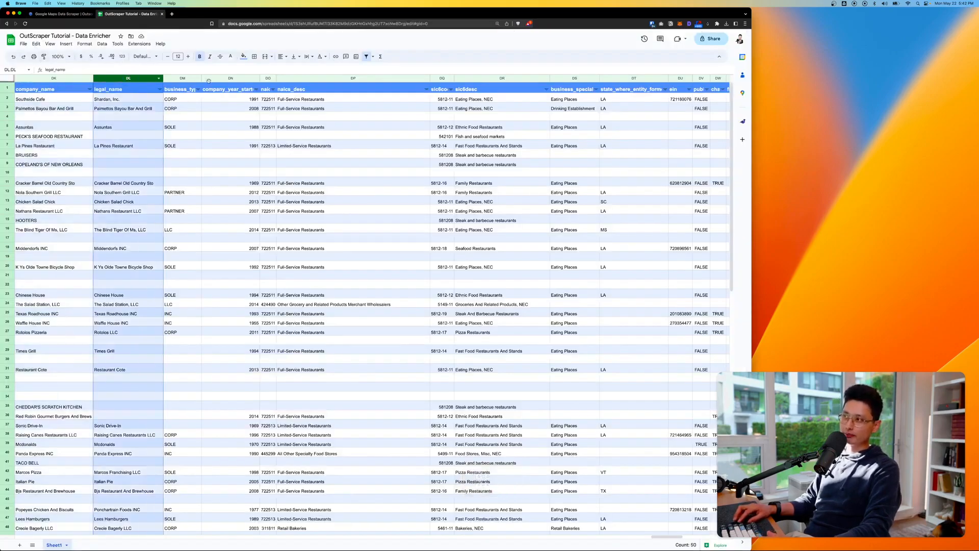
click(180, 78)
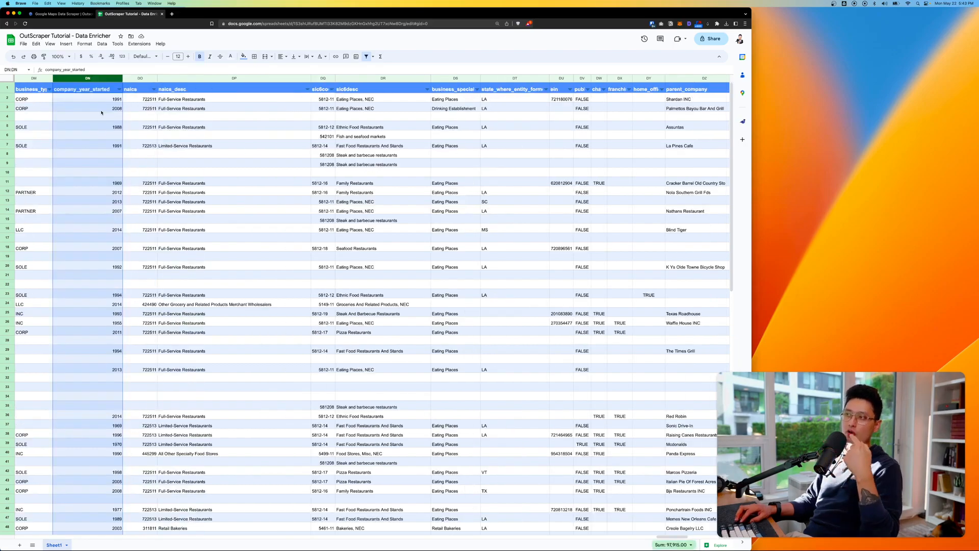
Step: Examine the enriched parent company, telephone, fax, url, sales_volume and number_of_employees columns
scroll(321, 306, right, 6)
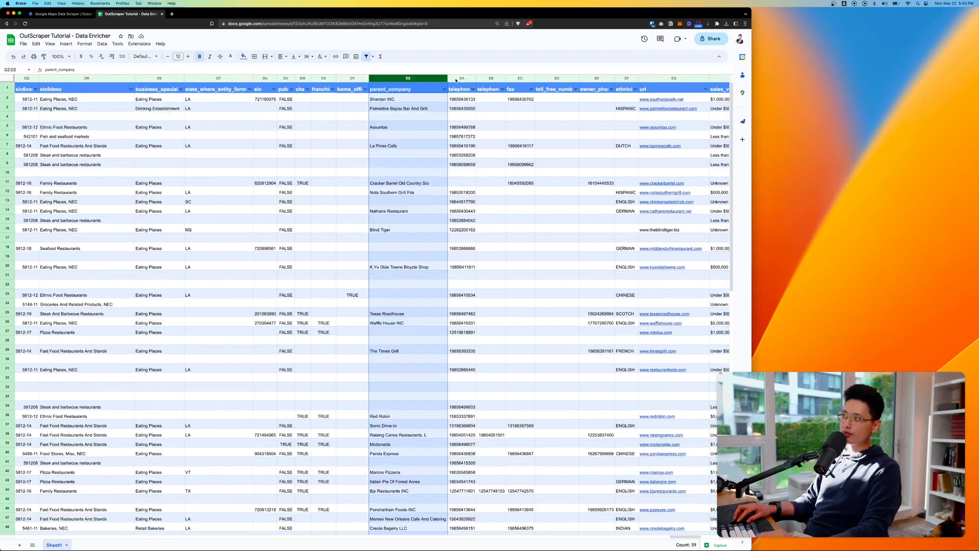
click(456, 78)
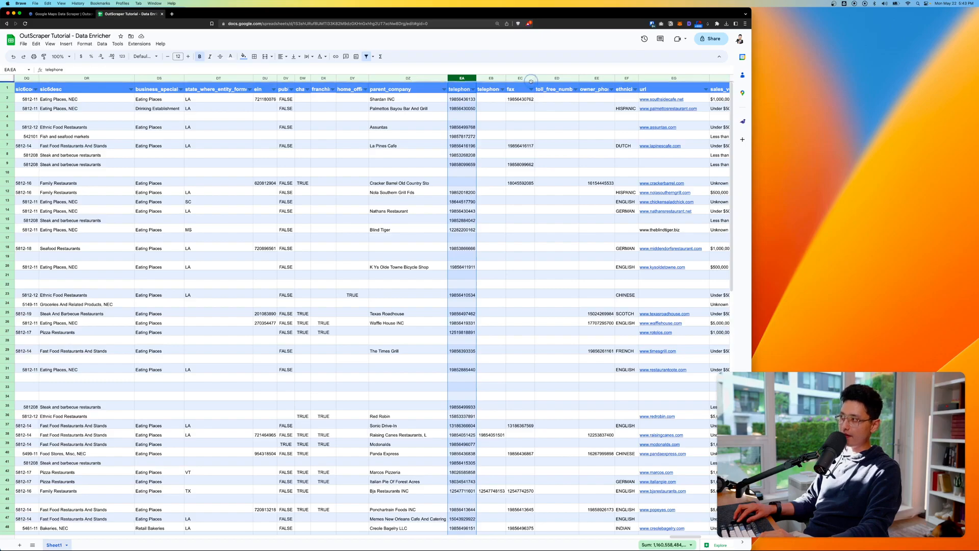
scroll(523, 111, right, 1)
scroll(522, 111, right, 3)
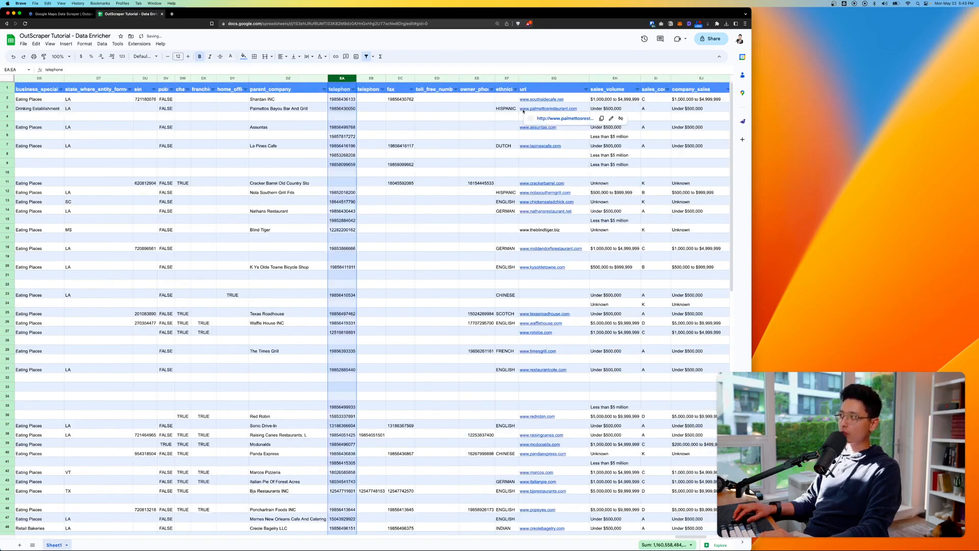
click(549, 79)
scroll(505, 109, right, 4)
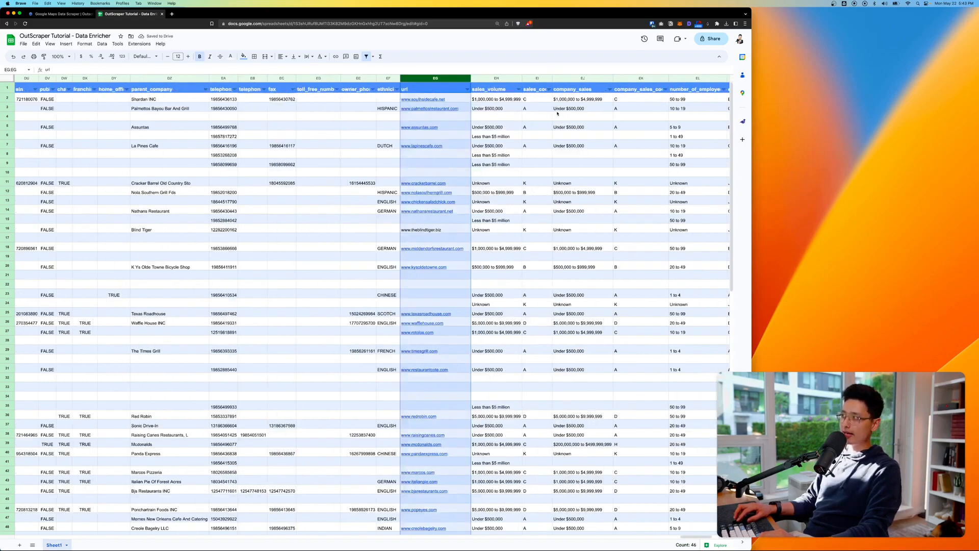
drag(498, 79, 522, 78)
click(497, 79)
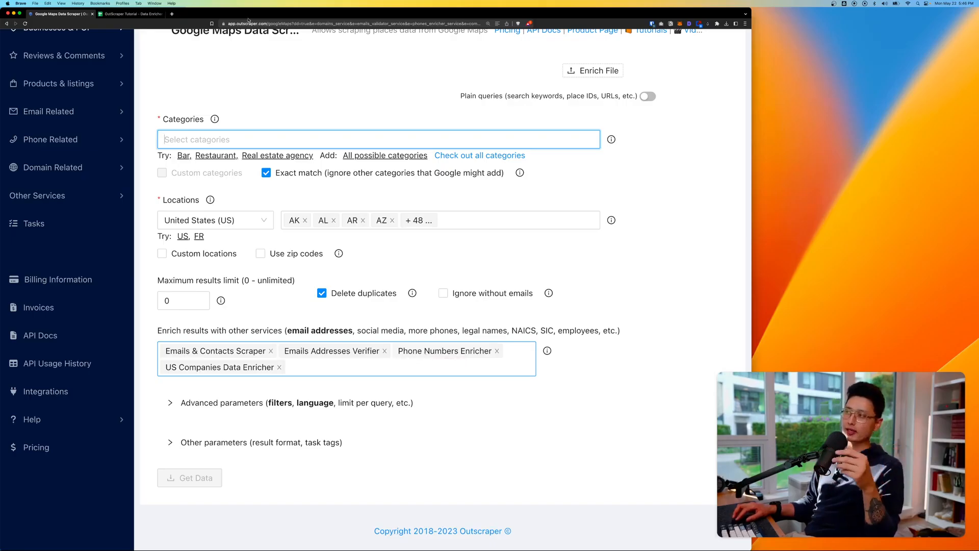
Step: Switch back from Outscraper to the restaurant spreadsheet and go to the email_1 column and its validator status
click(148, 14)
scroll(374, 259, right, 20)
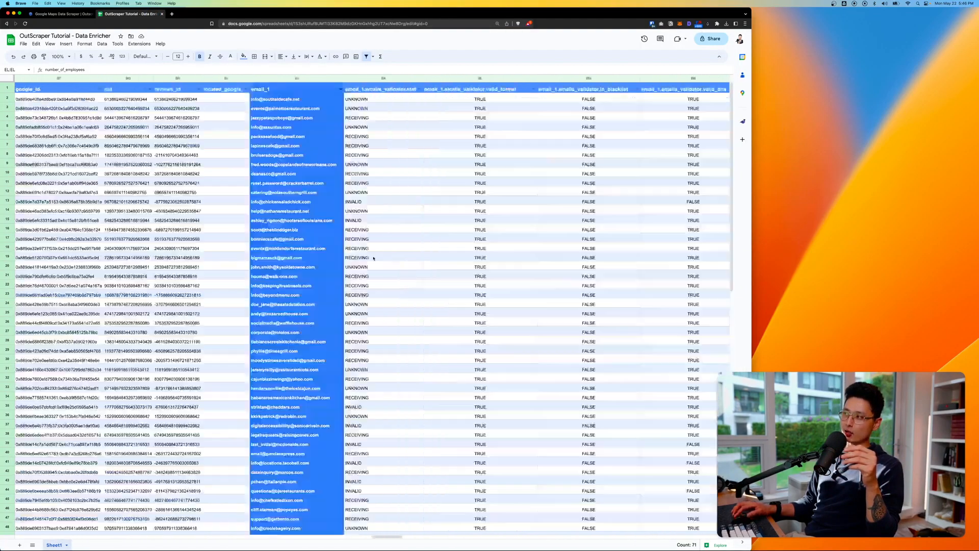